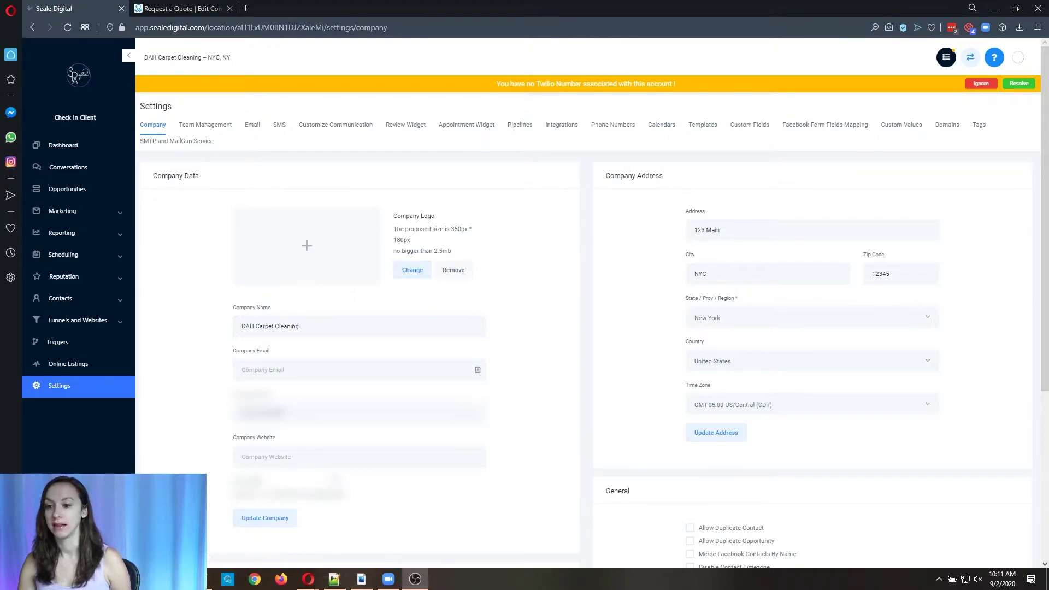
Step: Copy the HighLevel account API key and return to the Request a Quote flow editor
left_click(363, 495)
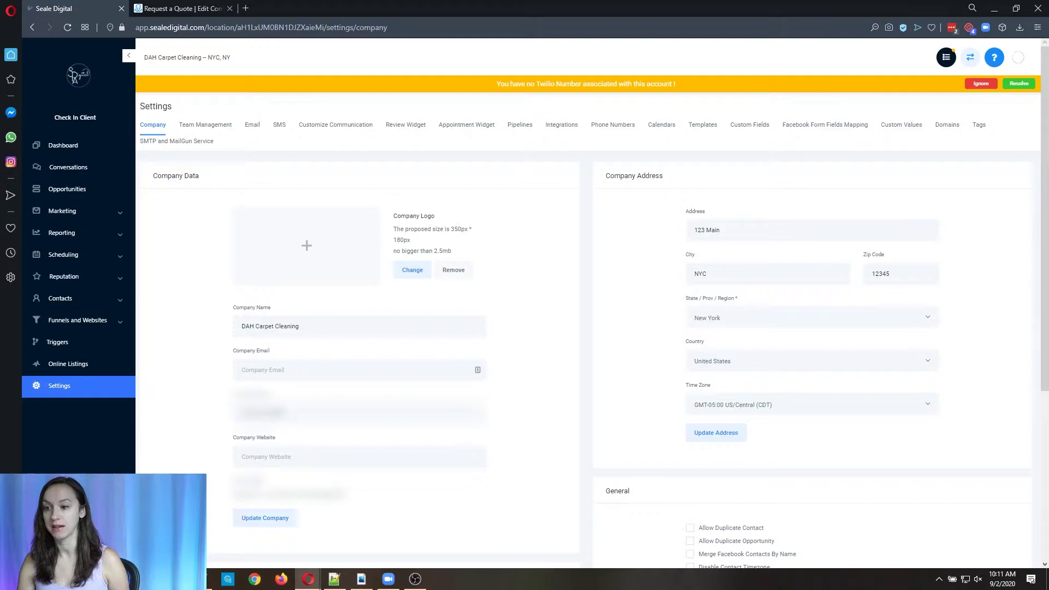
triple_click(302, 495)
right_click(302, 494)
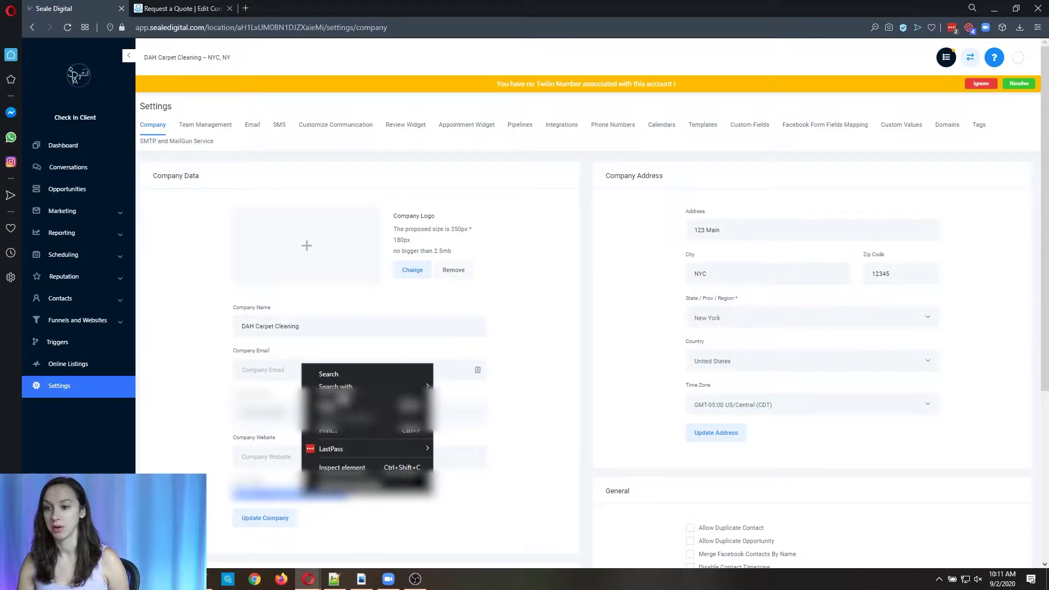
left_click(337, 472)
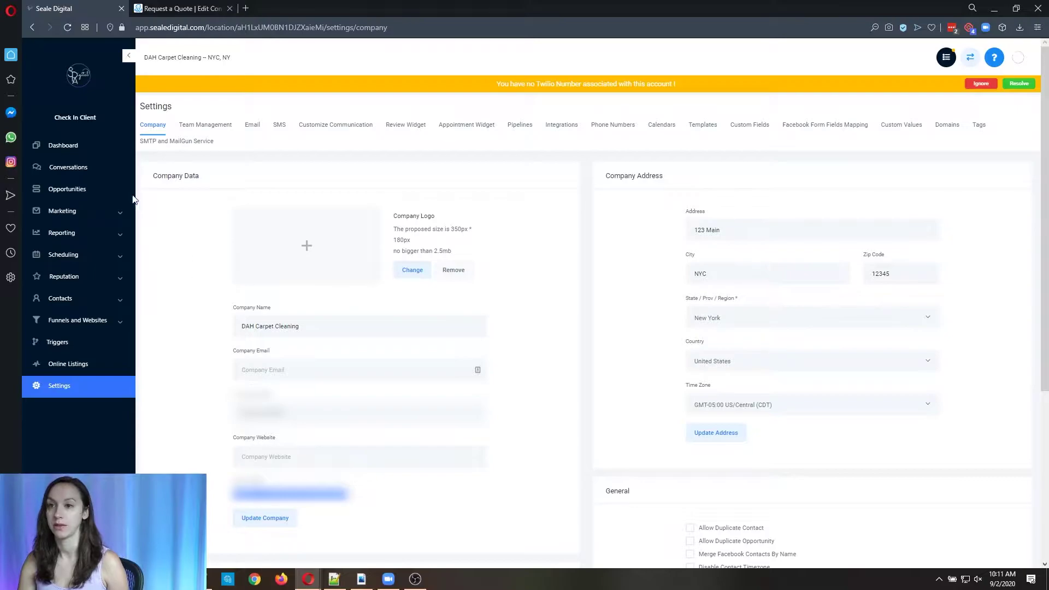
left_click(200, 8)
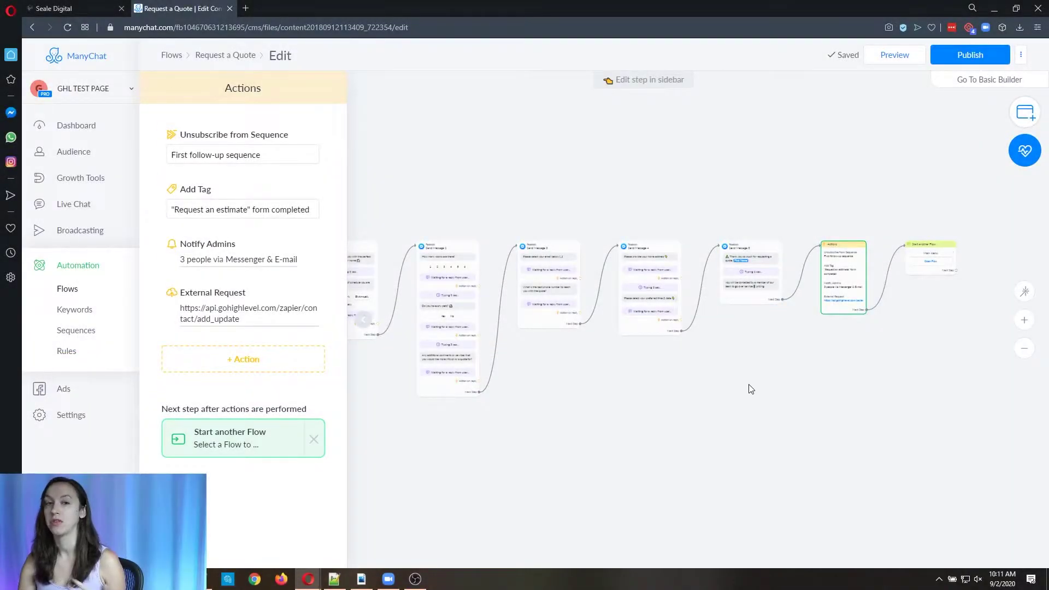
Step: Add a new Actions step to the Request a Quote flow
scroll(748, 388, "up", 5)
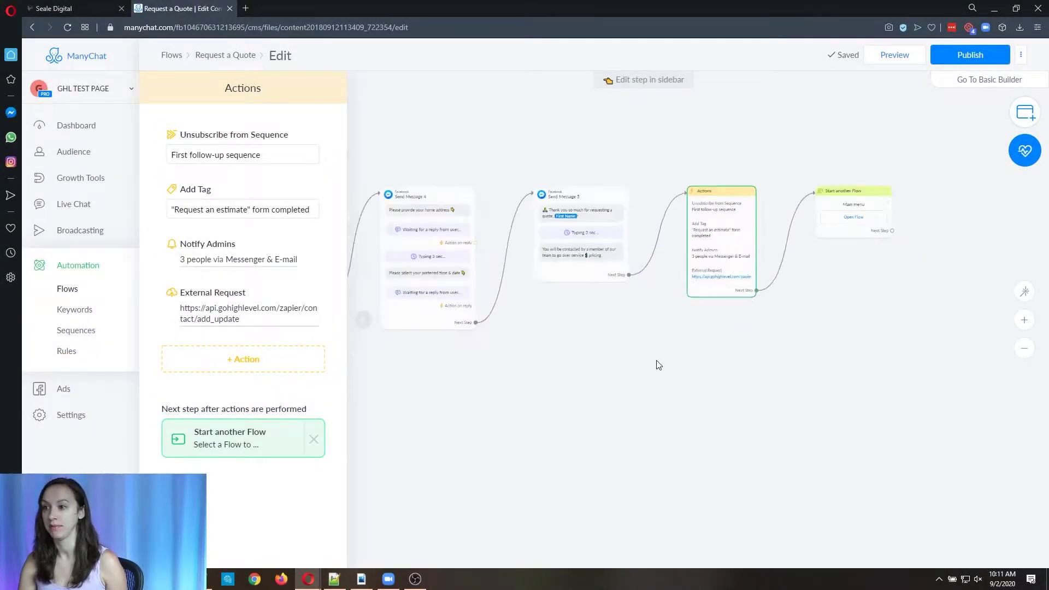
scroll(637, 338, "up", 5)
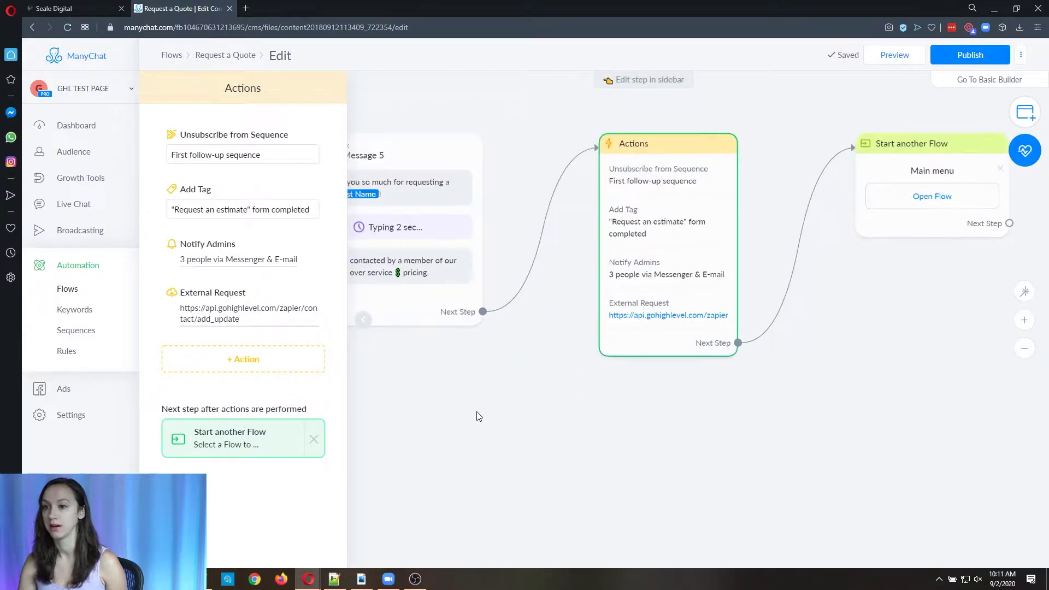
left_click_drag(616, 469, 596, 477)
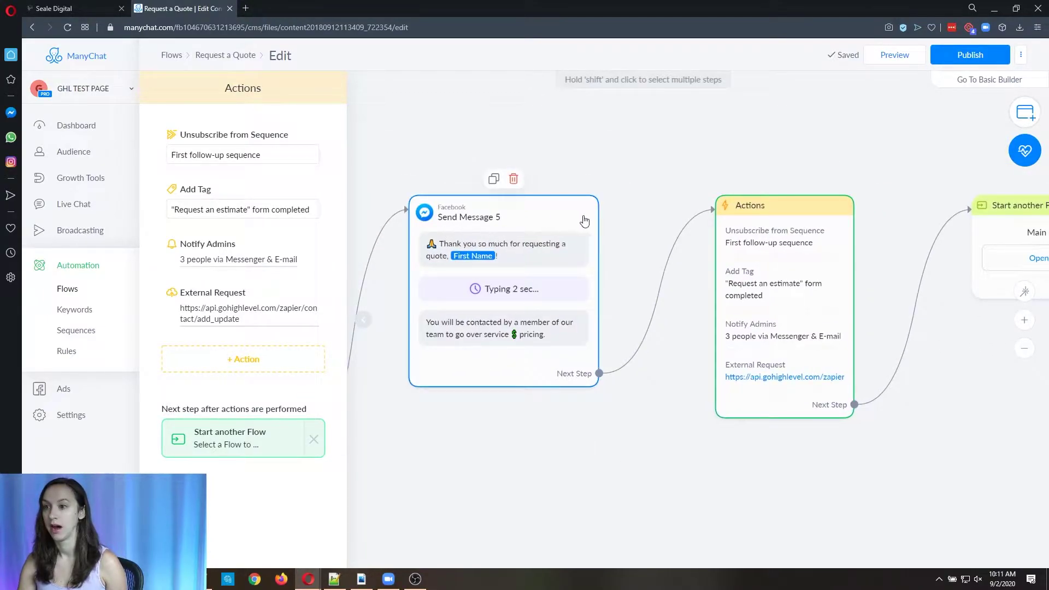
left_click(1024, 115)
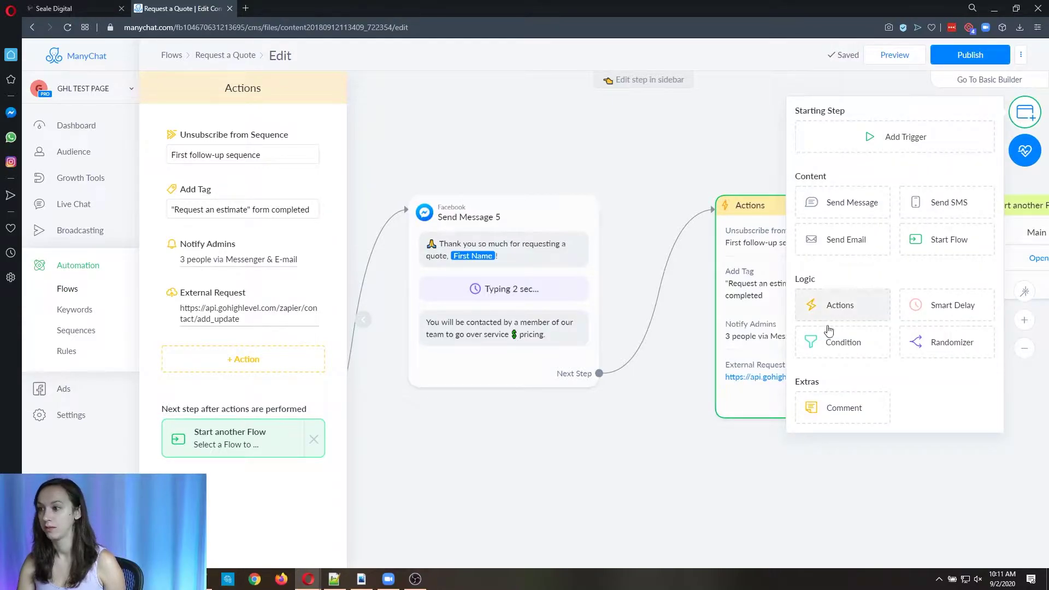
left_click(862, 304)
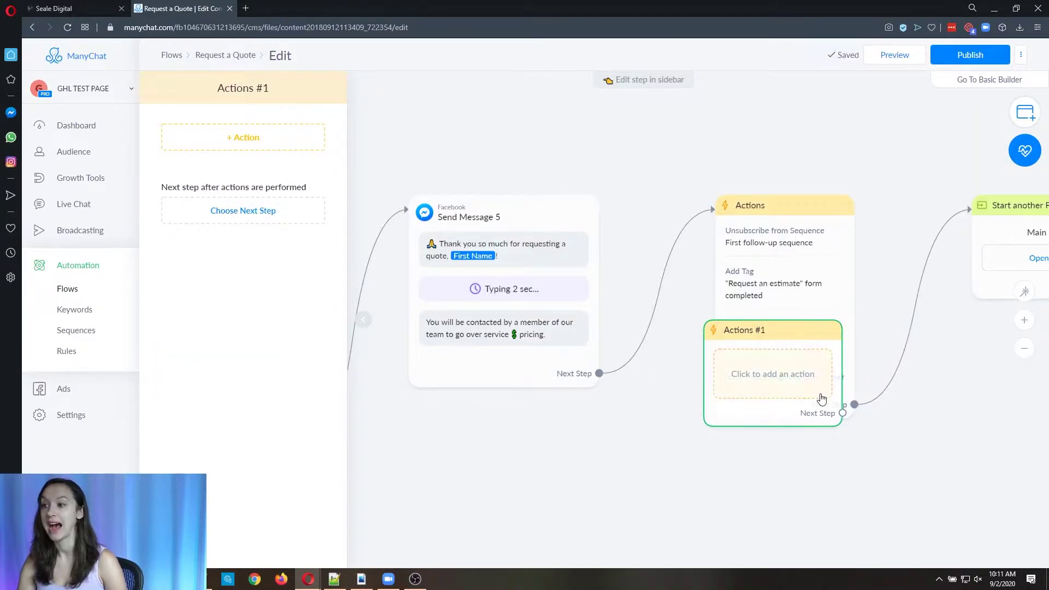
left_click_drag(740, 431, 600, 363)
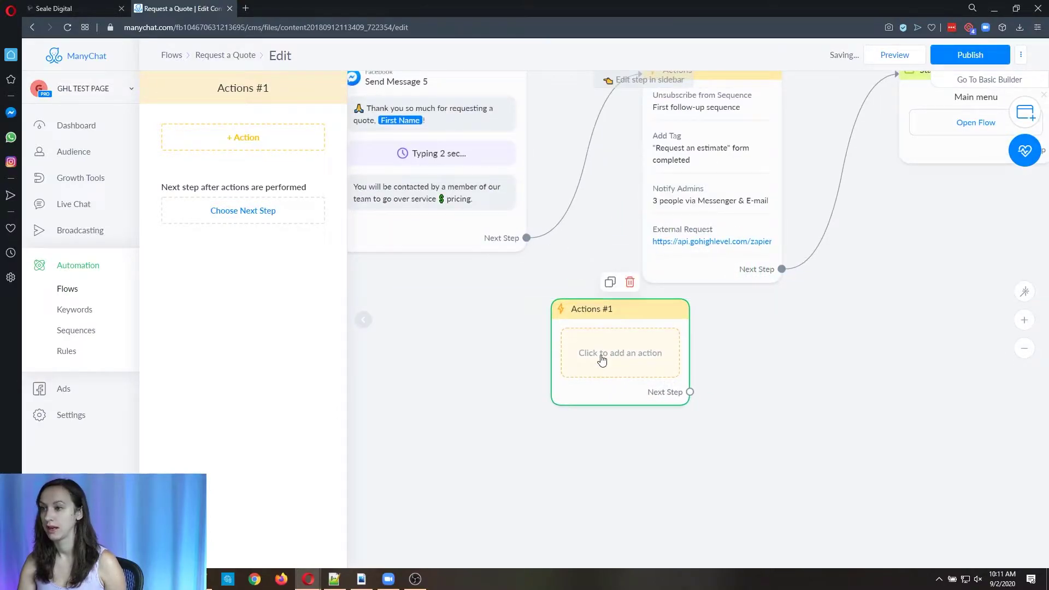
Step: Add an External Request action to the new Actions step
left_click(216, 142)
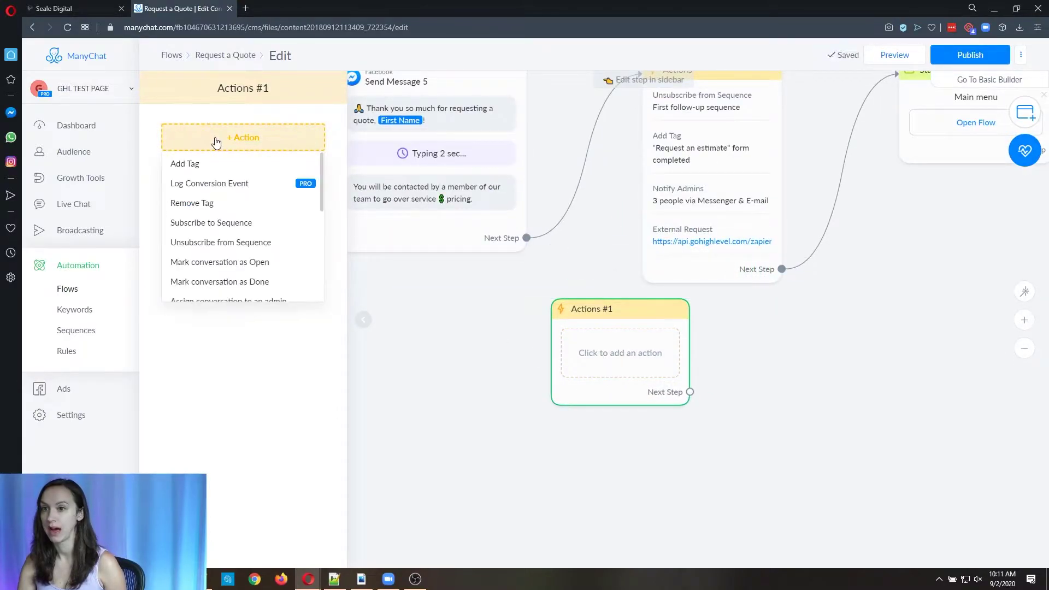
scroll(244, 232, "down", 3)
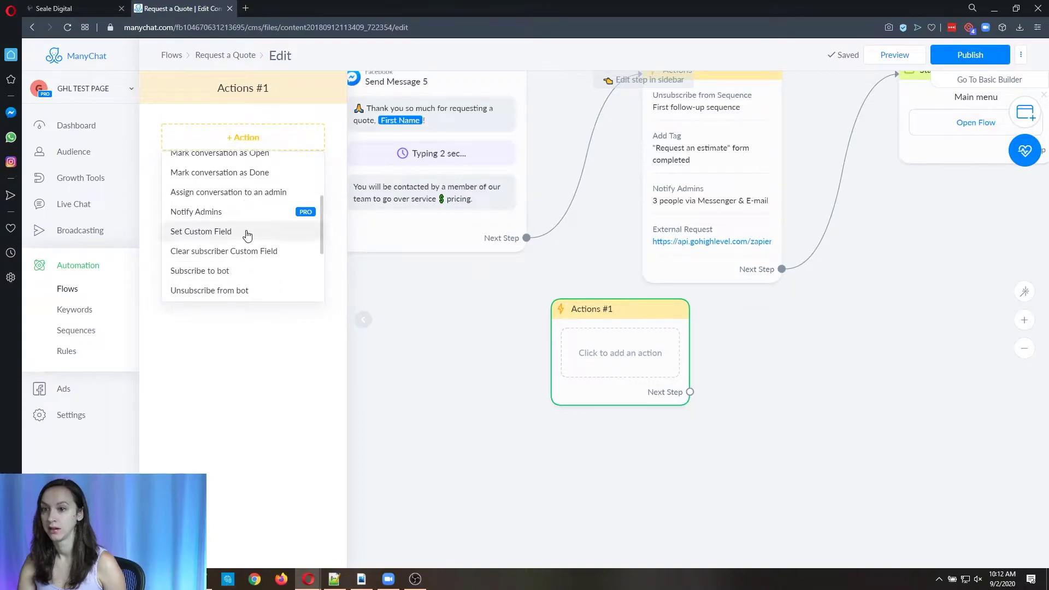
scroll(246, 235, "down", 2)
scroll(247, 235, "down", 2)
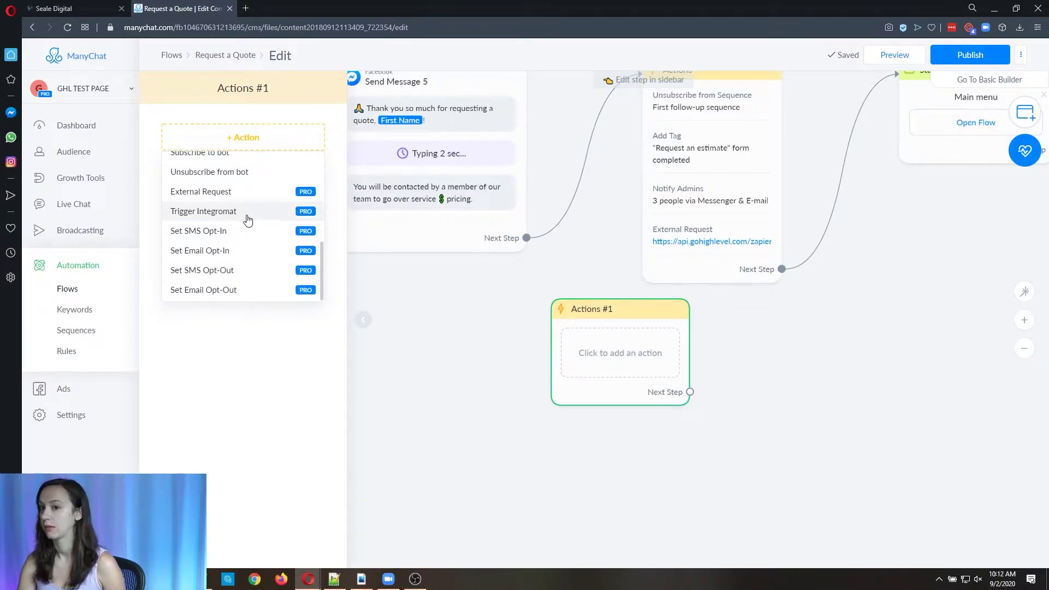
left_click(257, 199)
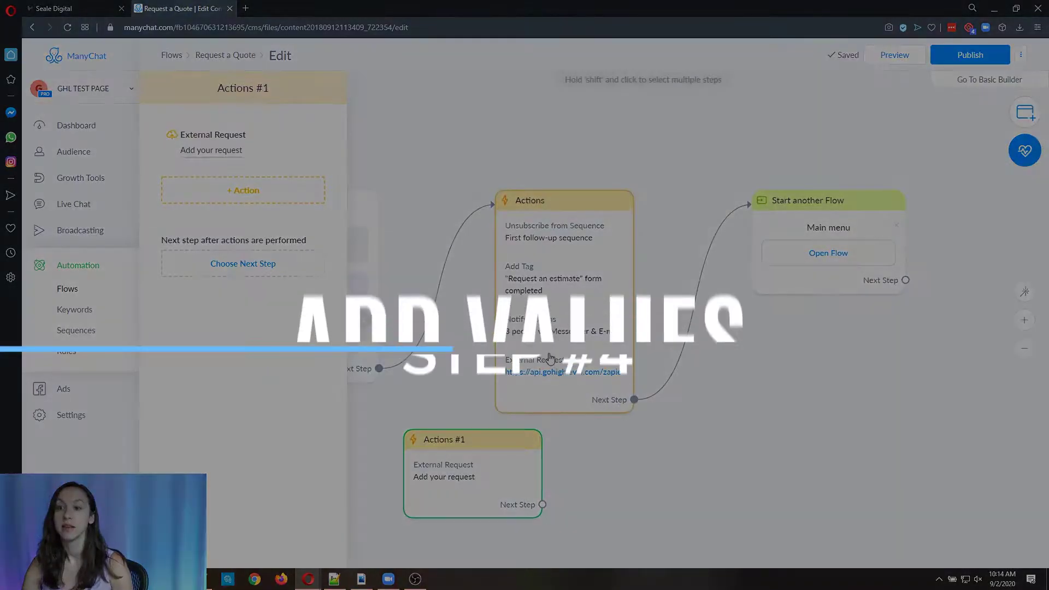
Step: Add an Authorization header set to Bearer followed by the pasted HighLevel API key
left_click(218, 149)
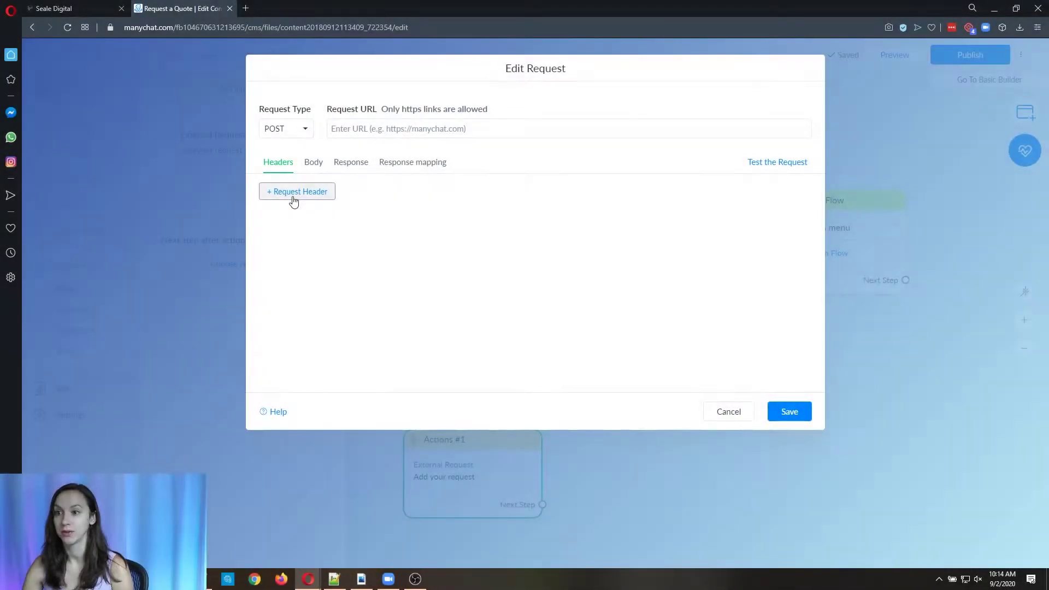
left_click(294, 196)
left_click(283, 207)
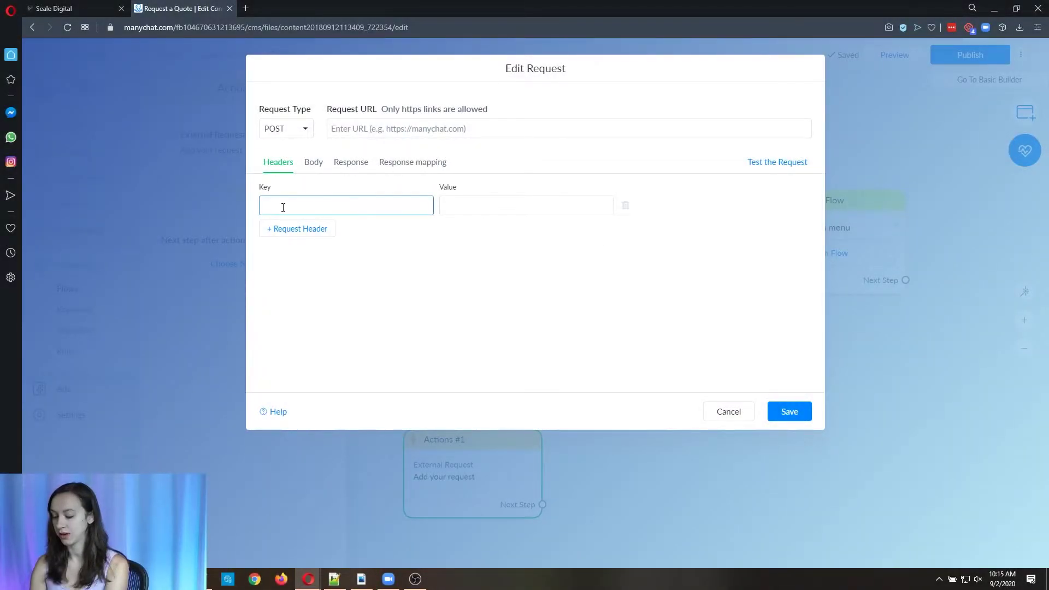
type("Authoriza")
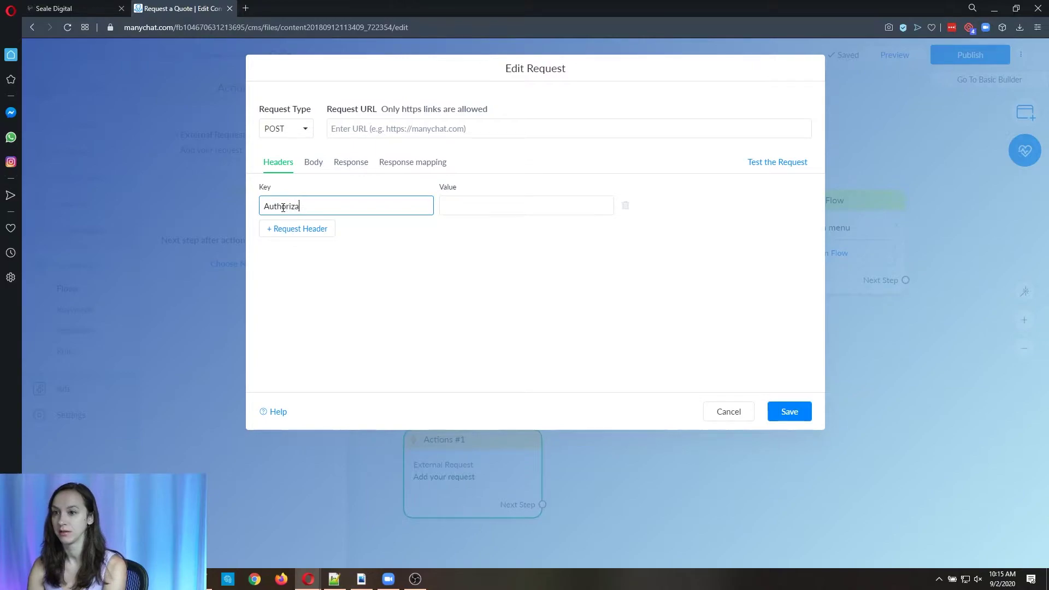
type("tion")
key("Tab")
type("Bearer")
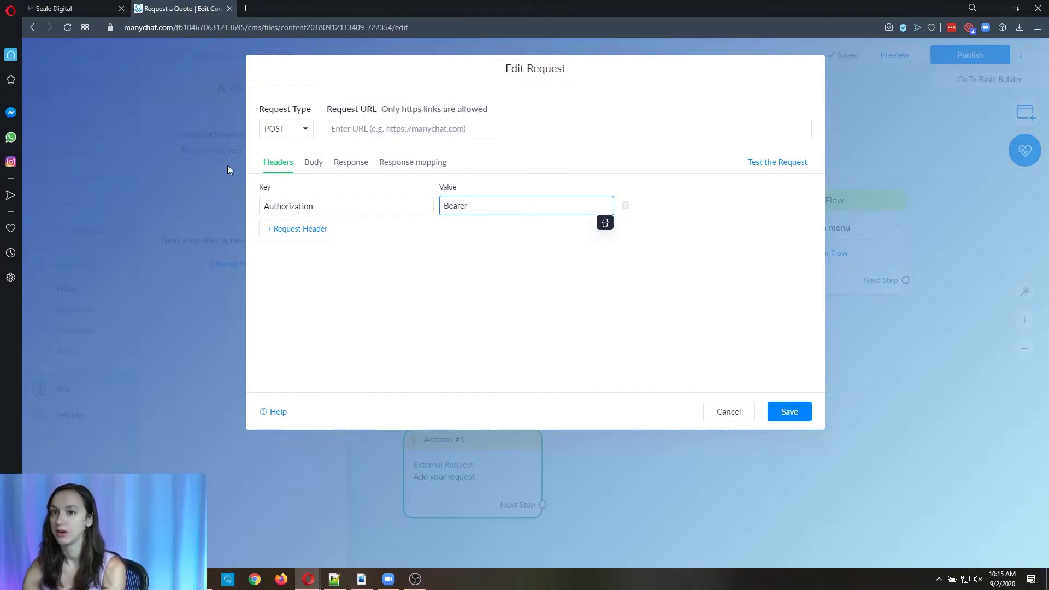
left_click(90, 6)
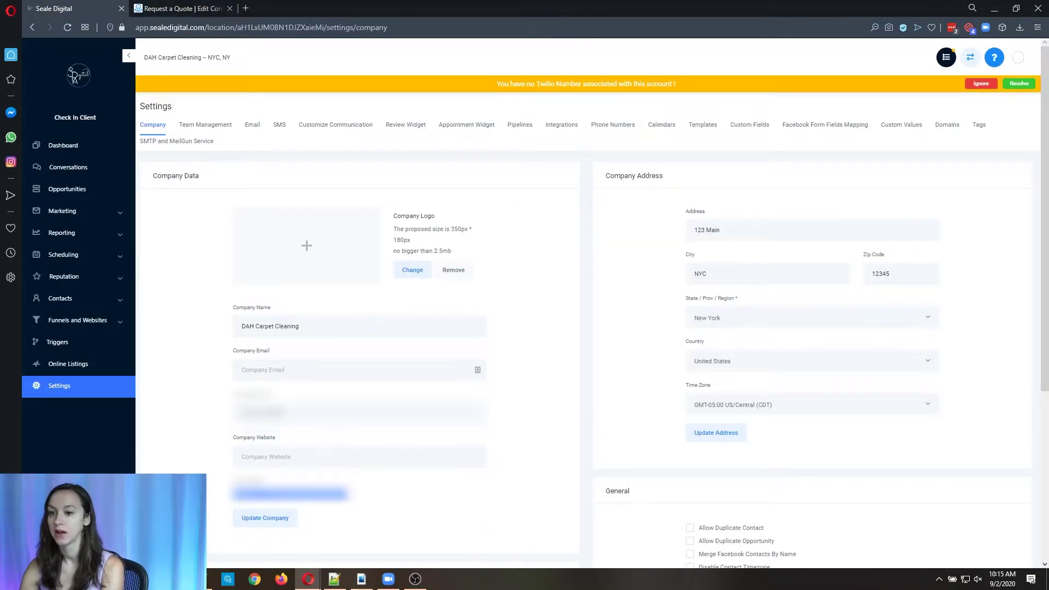
right_click(273, 363)
left_click(289, 385)
left_click(180, 9)
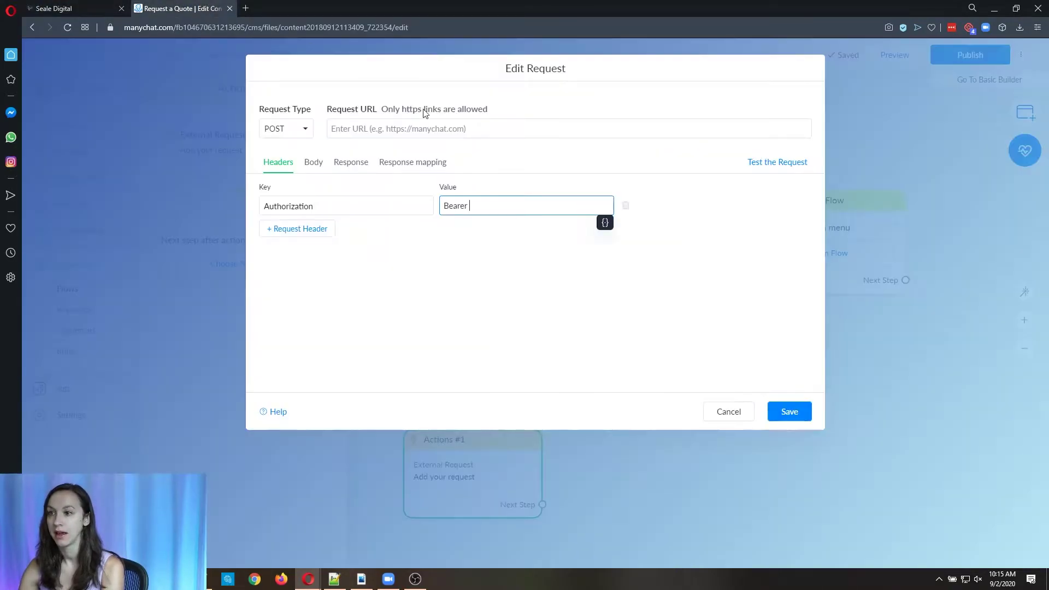
key("ctrl+v")
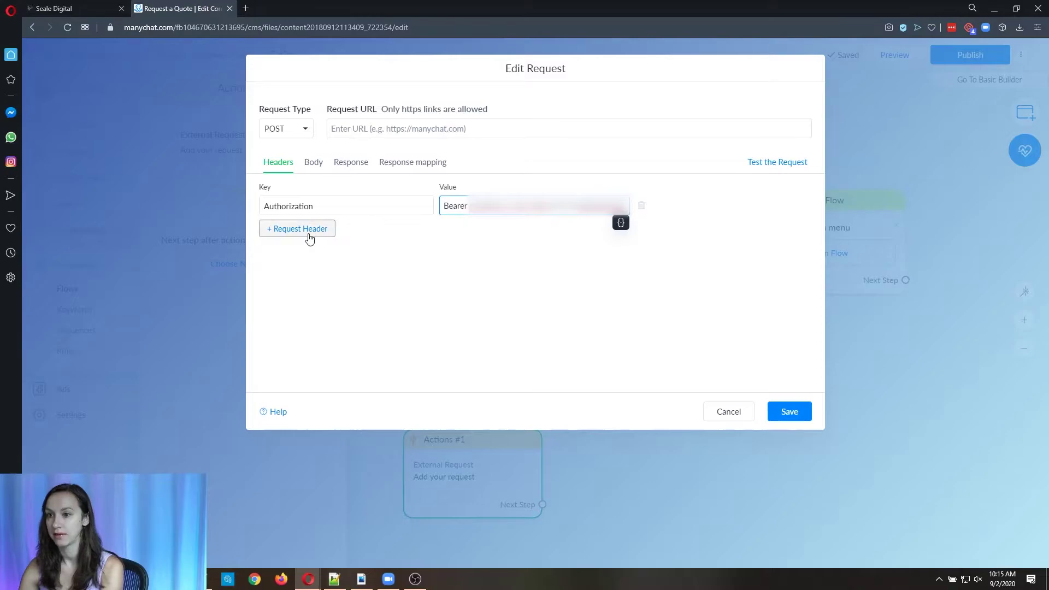
Step: Add a second header, Content-Type: application/json
left_click(310, 236)
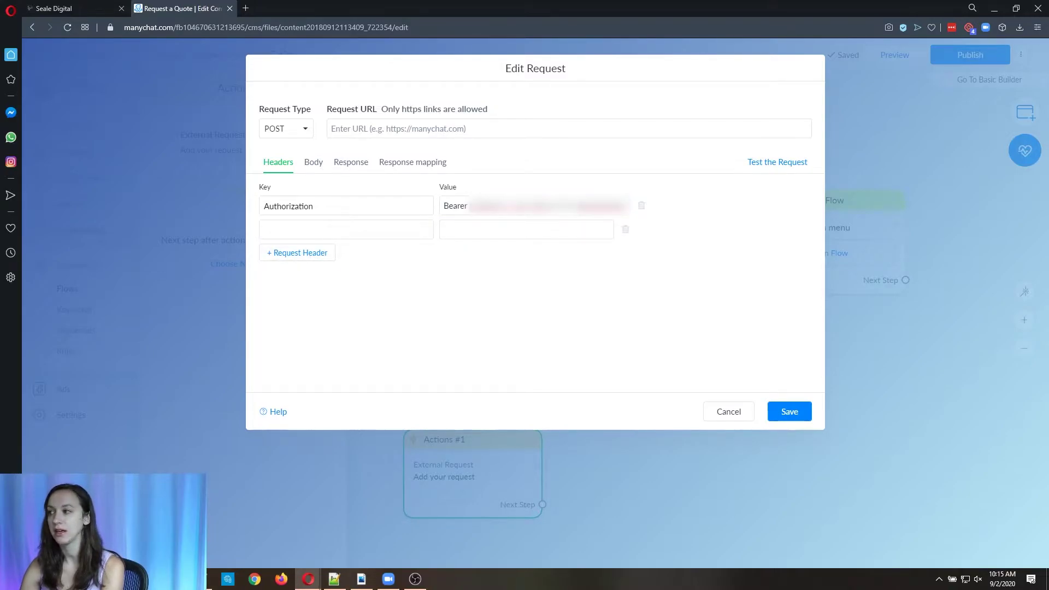
left_click(371, 229)
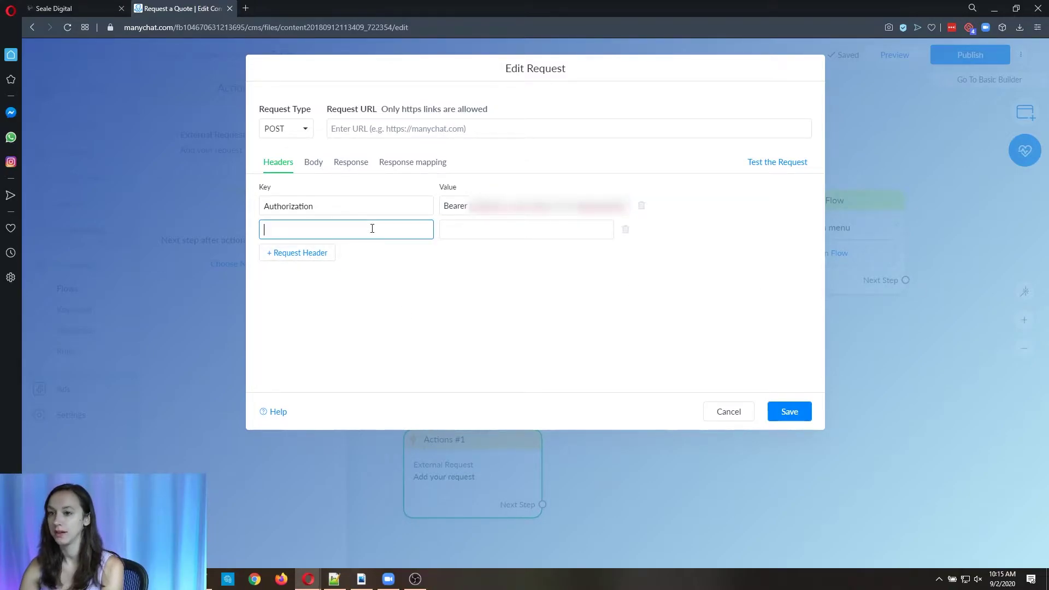
type("Content-Type")
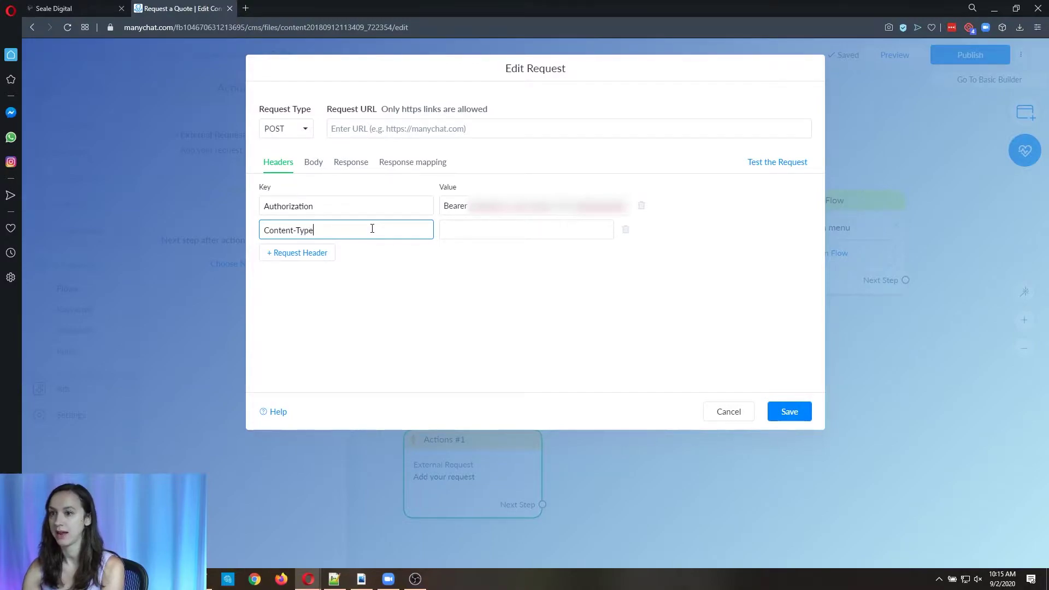
key("Tab")
type("ap")
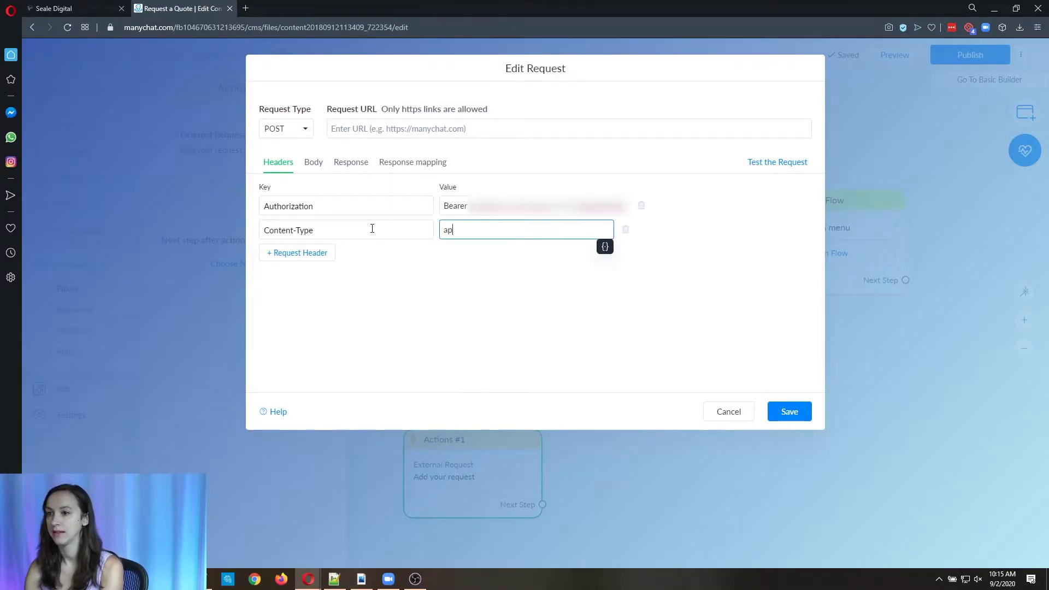
type("plication/json")
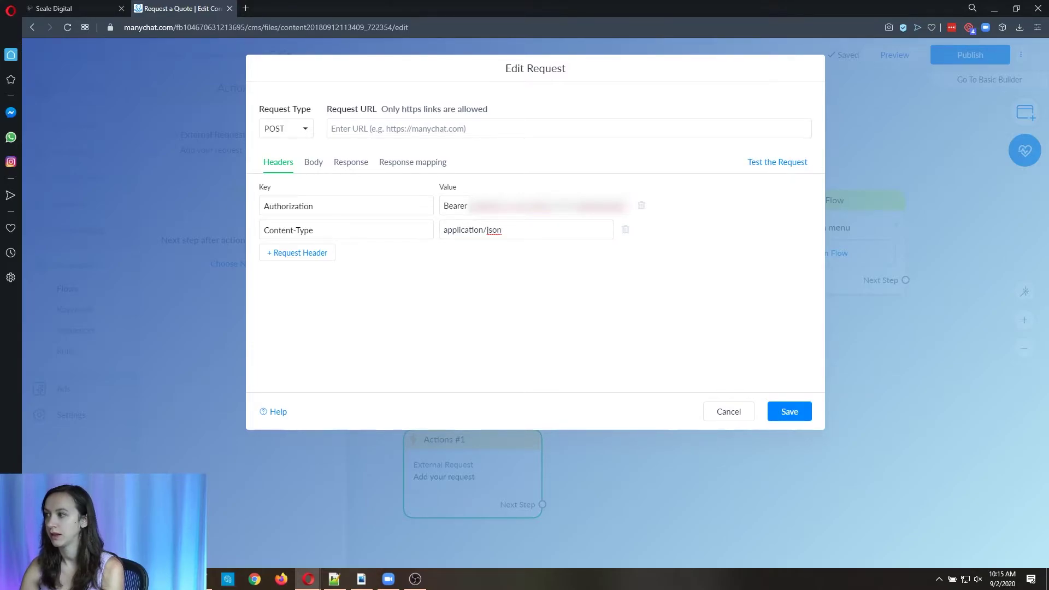
left_click(407, 133)
type("https://api.gohighlevel.com/zapier/contact/add_update")
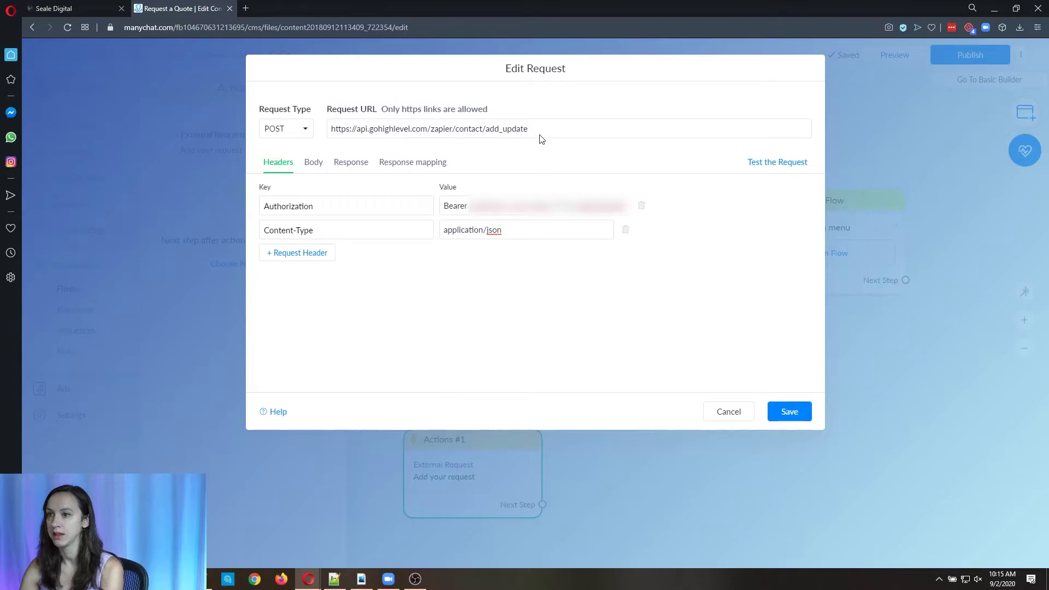
left_click_drag(540, 132, 323, 119)
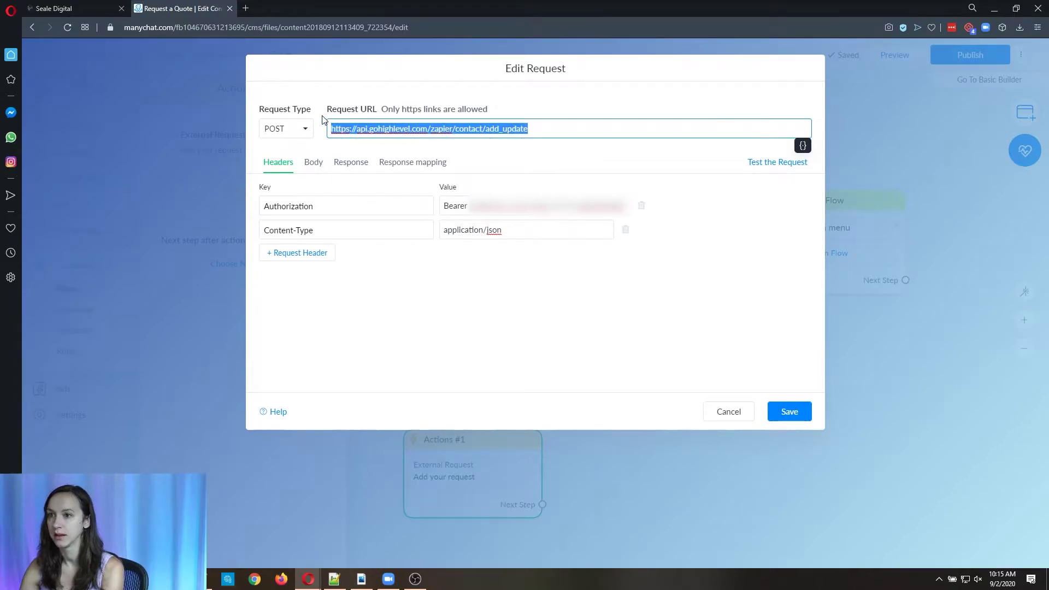
left_click(374, 128)
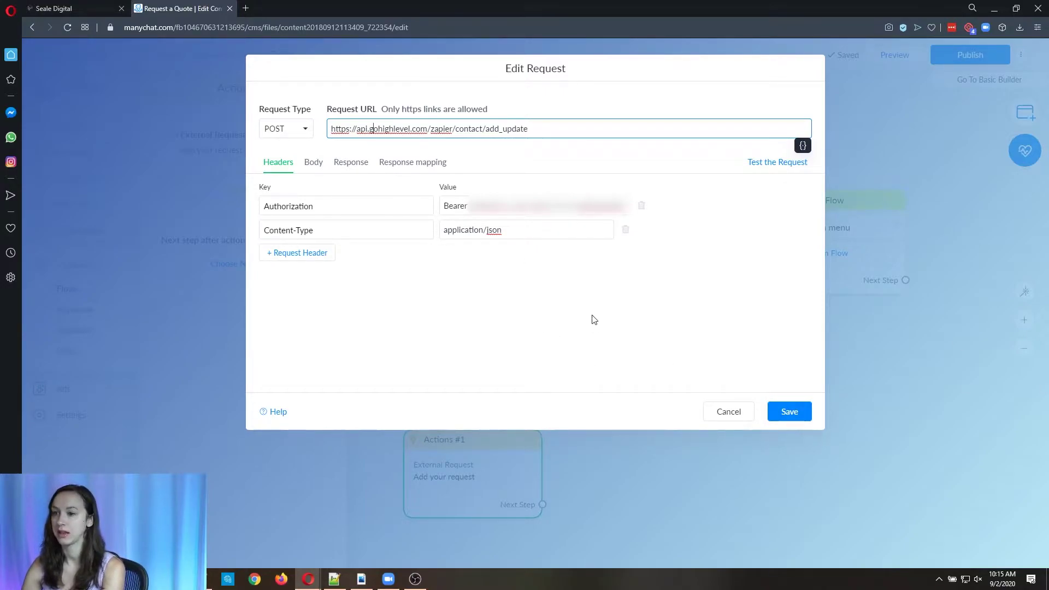
Step: Save the external request, then reopen it on its Body tab
left_click(789, 412)
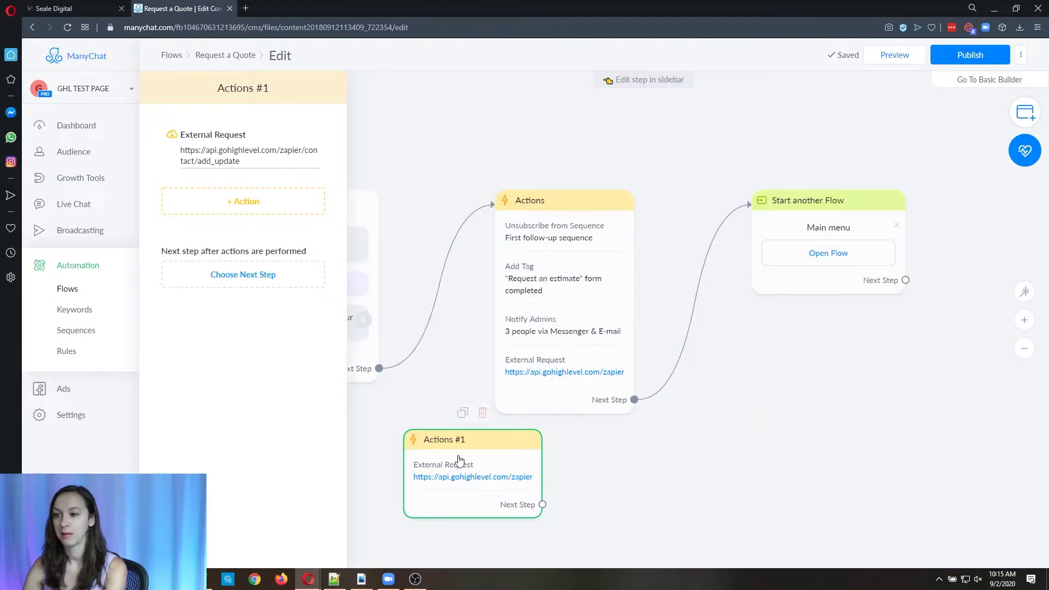
left_click(620, 264)
left_click(218, 308)
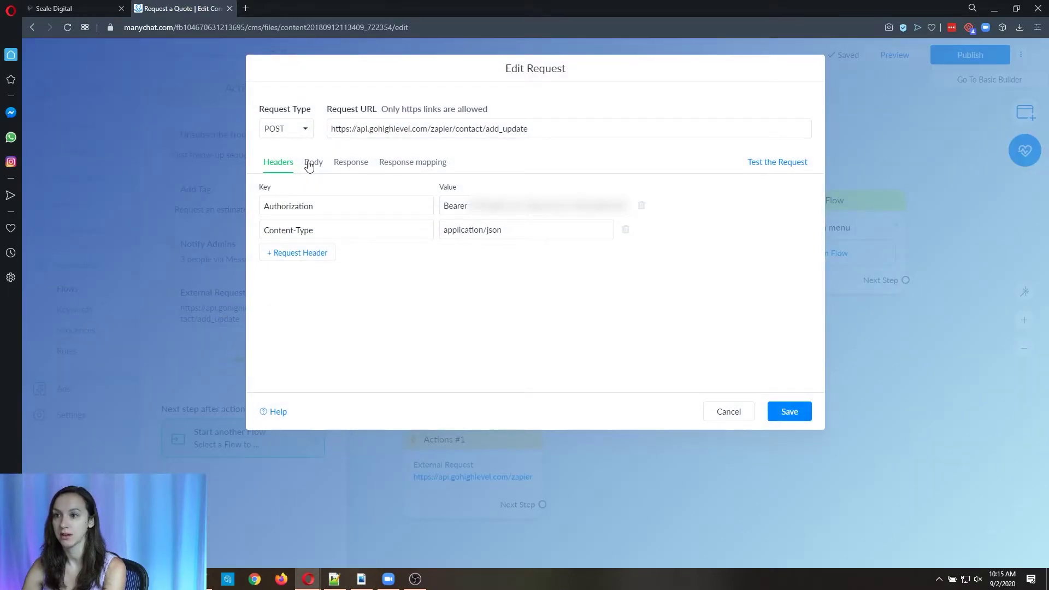
left_click(309, 166)
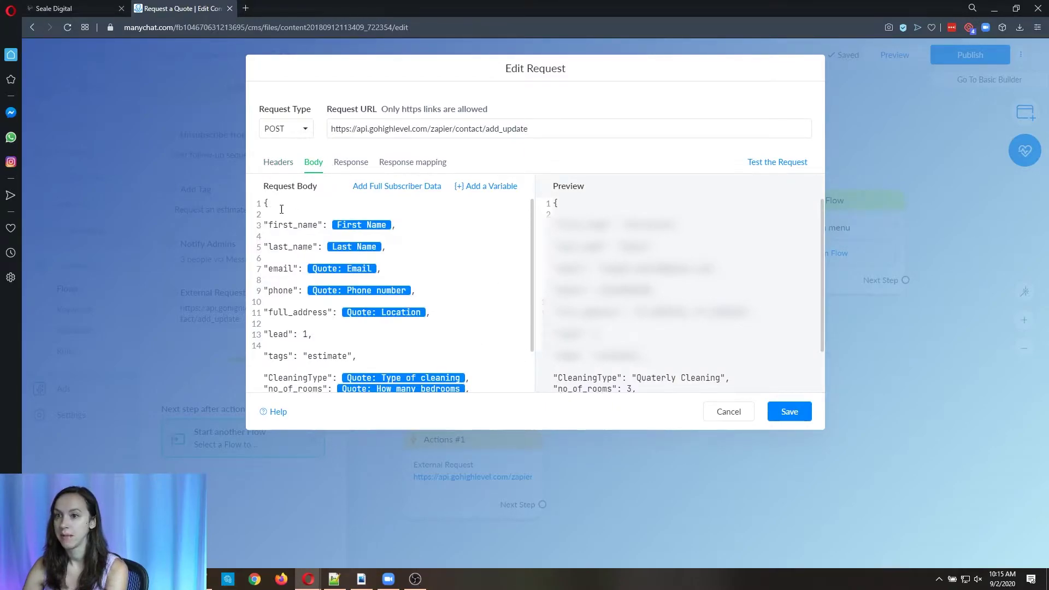
Step: Review the body's first_name, full_address, lead 1 and 'estimate' tags entries
left_click(269, 228)
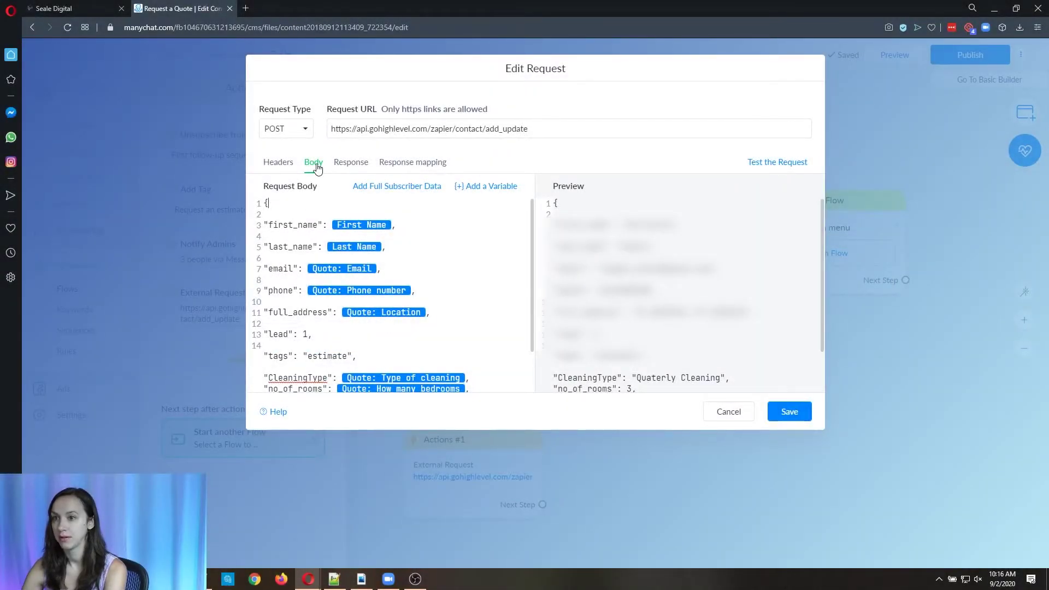
left_click_drag(272, 226, 322, 226)
left_click(299, 246)
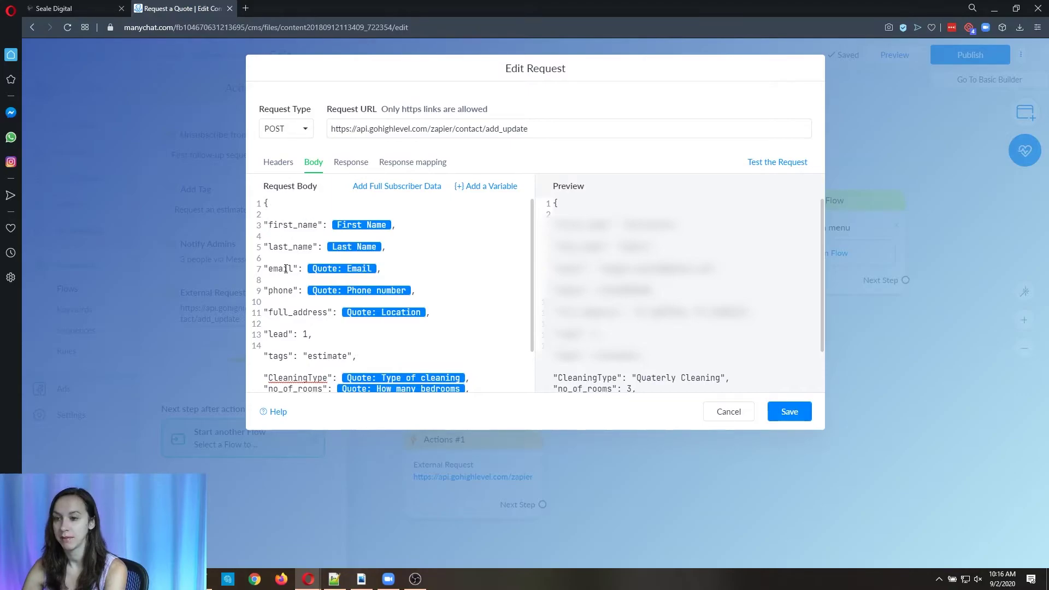
scroll(286, 288, "down", 2)
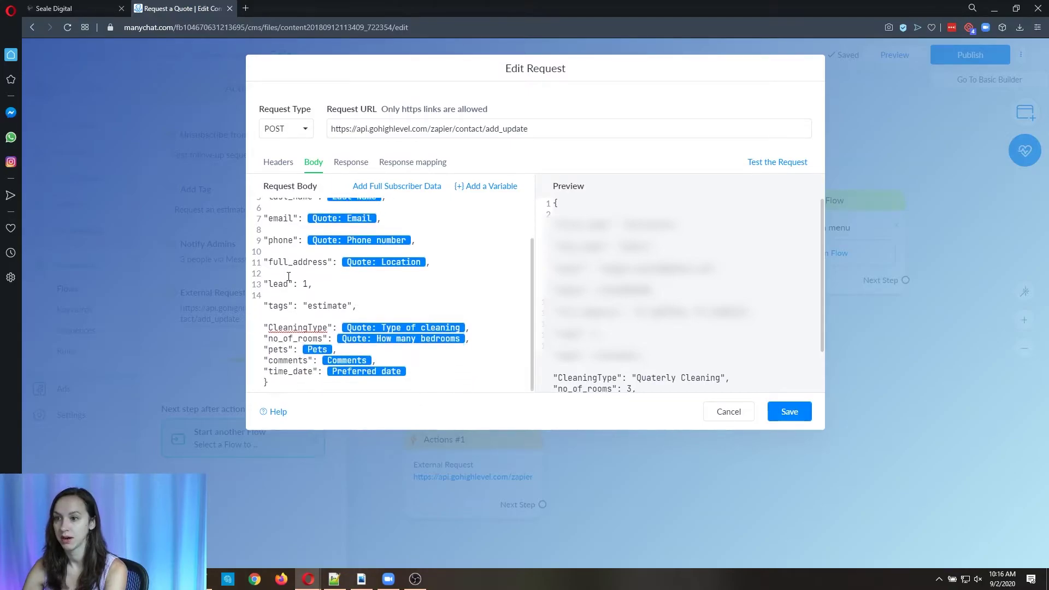
left_click_drag(269, 262, 266, 288)
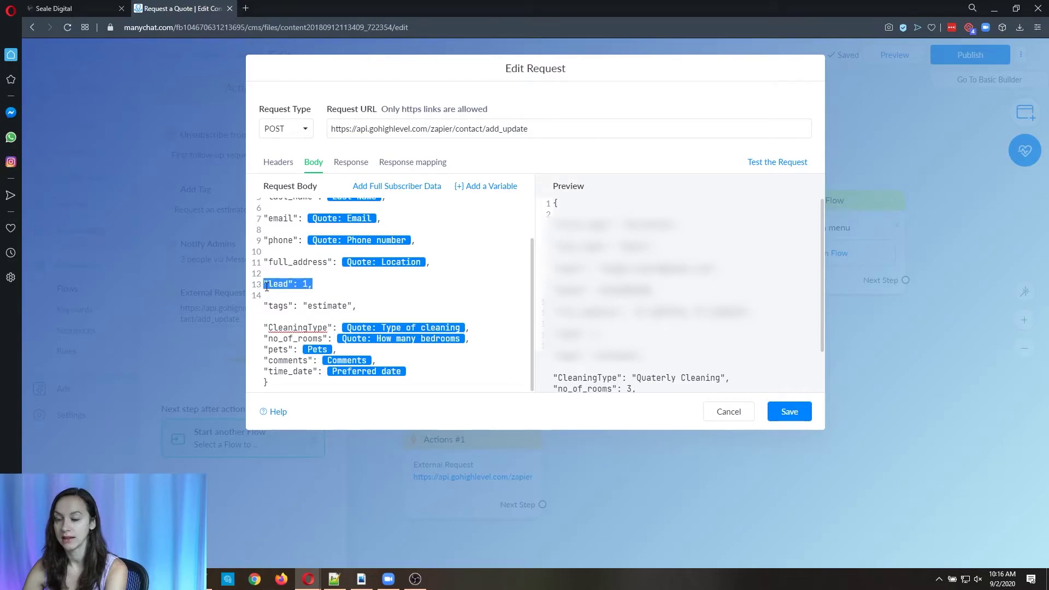
left_click(321, 285)
double_click(307, 285)
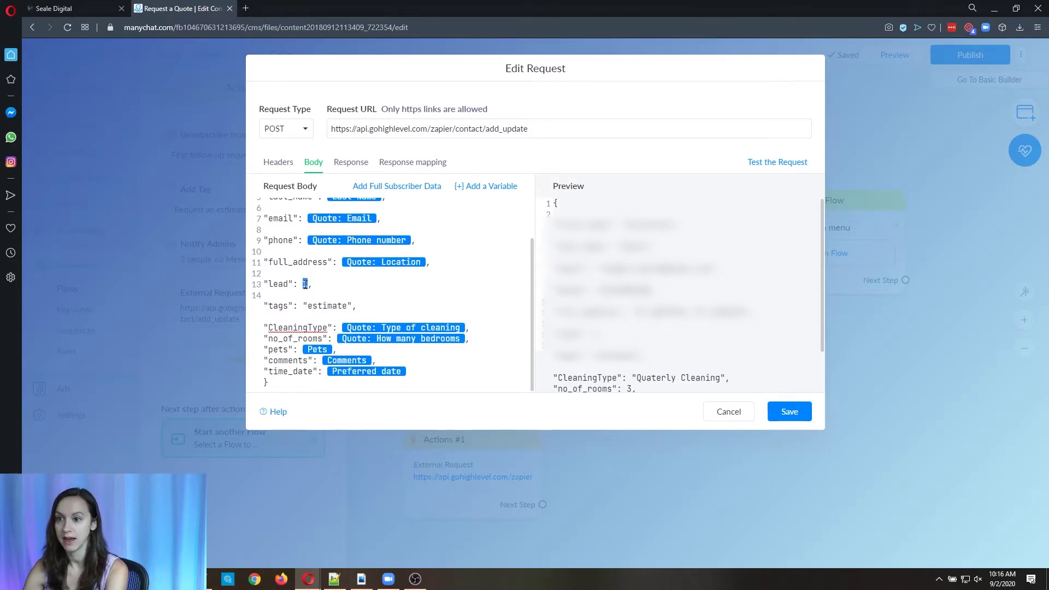
left_click_drag(368, 306, 270, 306)
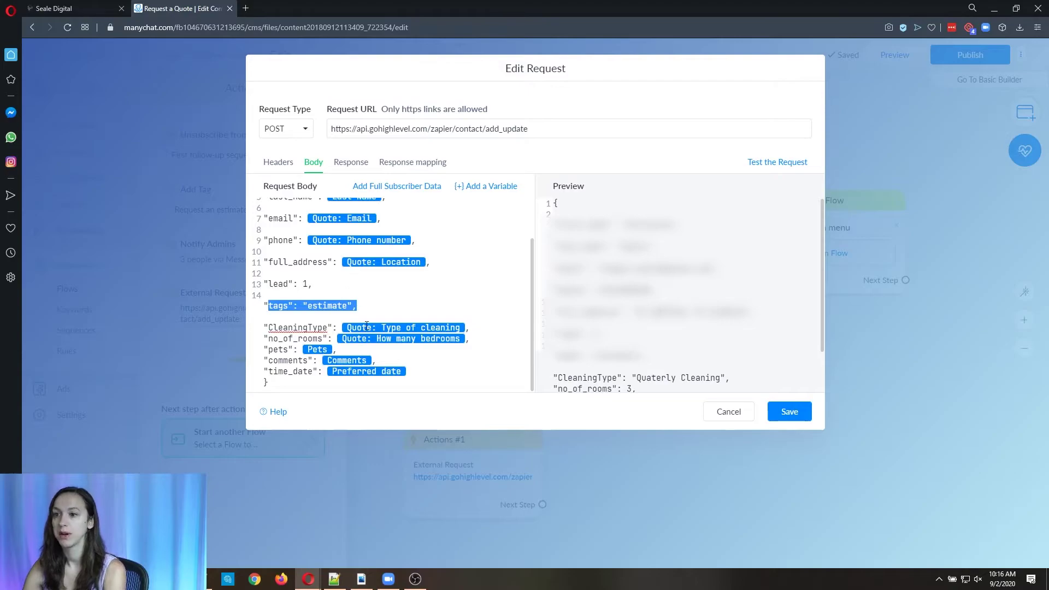
left_click_drag(370, 306, 251, 307)
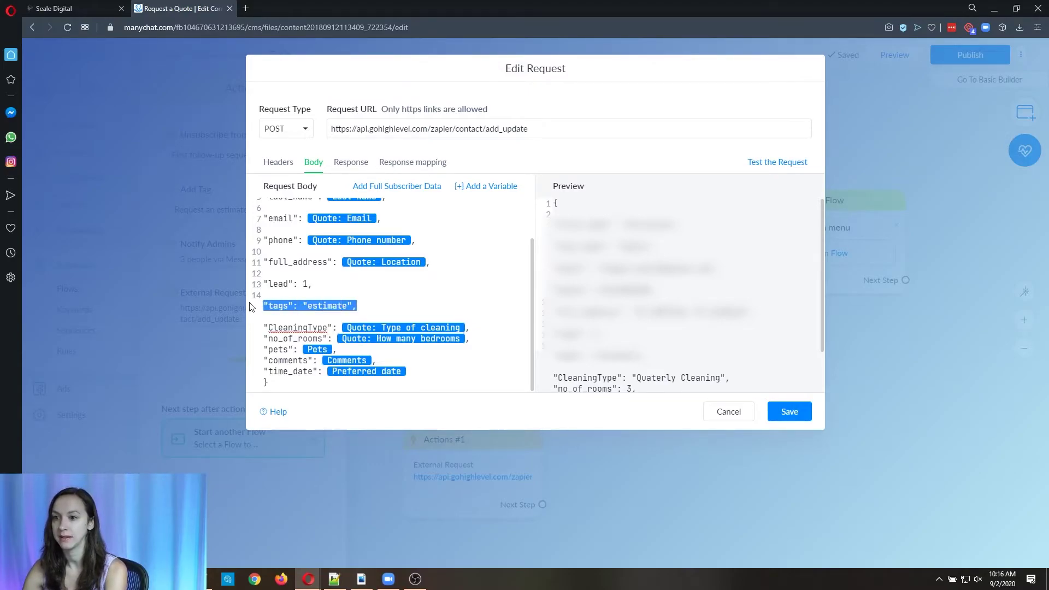
left_click(373, 310)
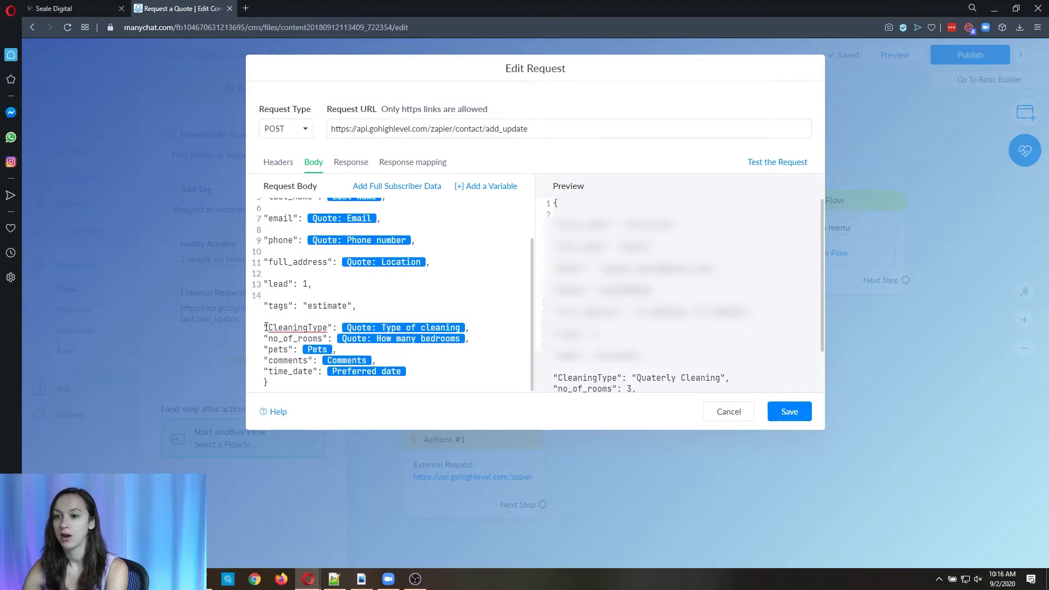
Step: Review the custom fields block, with CleaningType mapped to the Type of cleaning variable
left_click_drag(266, 326, 434, 387)
left_click(439, 365)
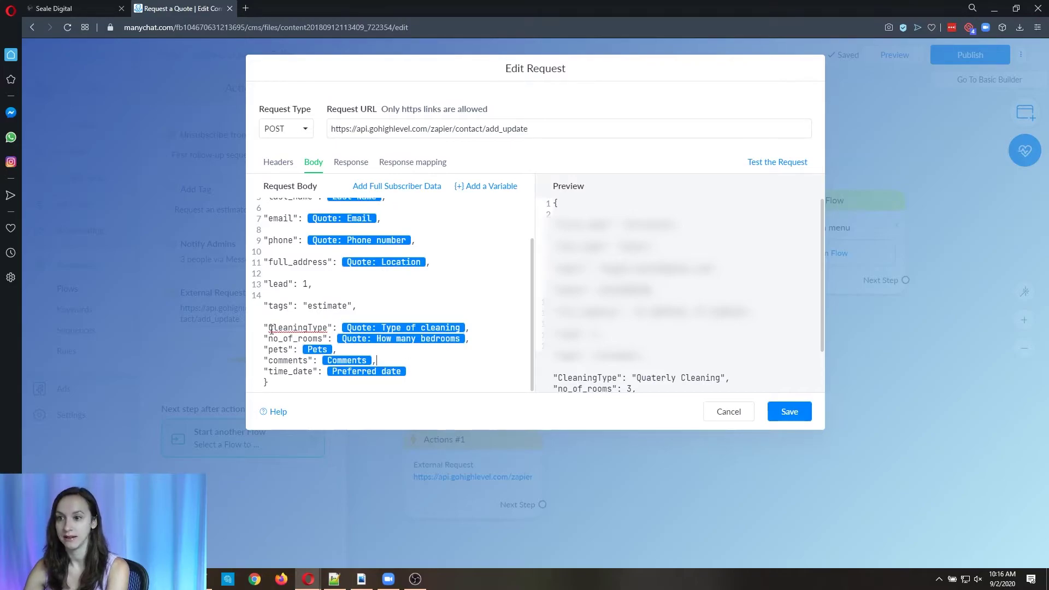
scroll(274, 238, "up", 2)
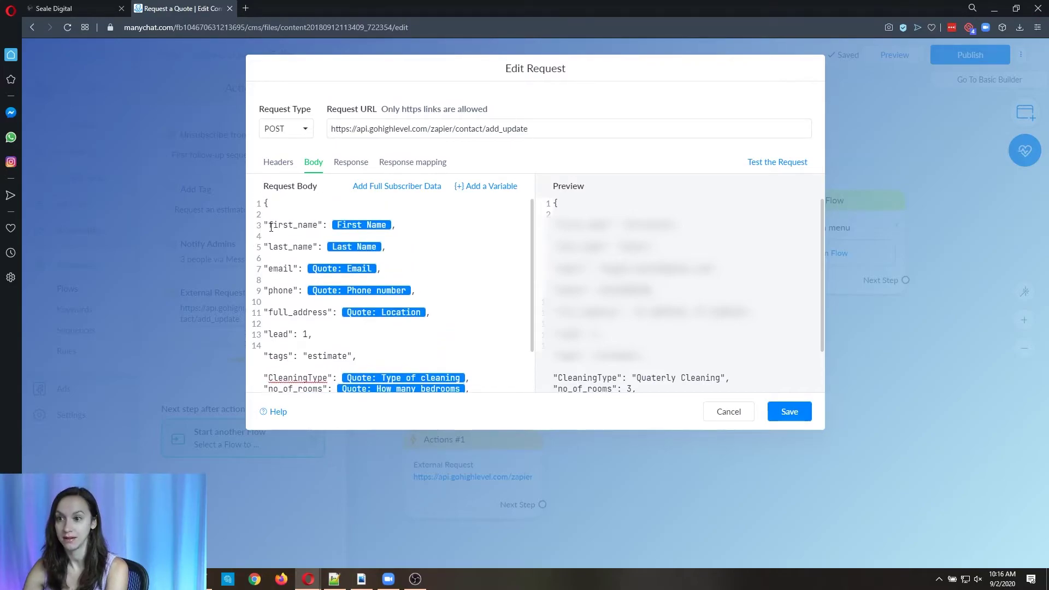
scroll(276, 271, "down", 1)
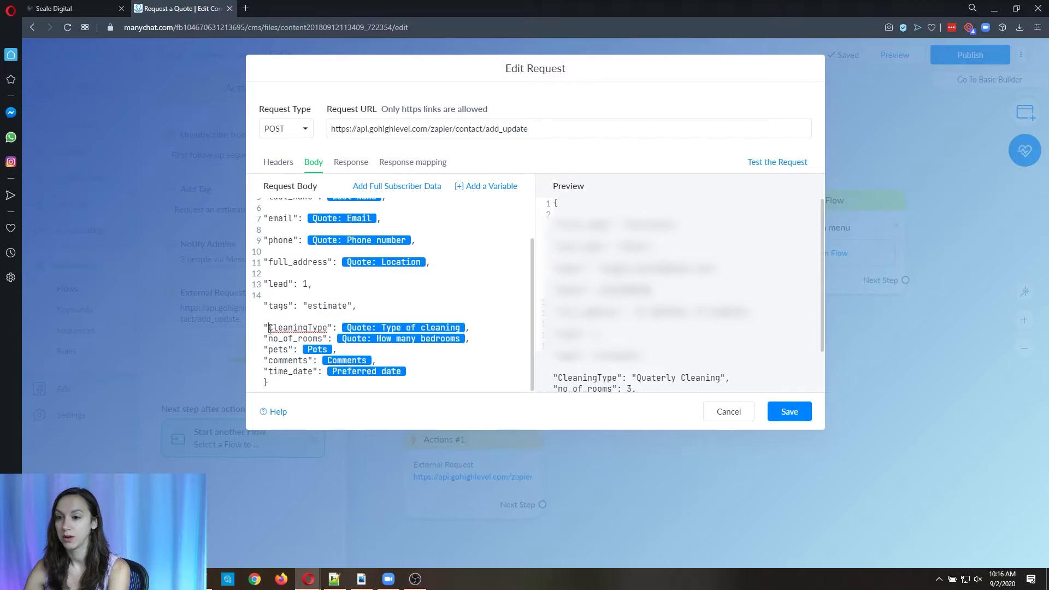
left_click_drag(269, 328, 331, 328)
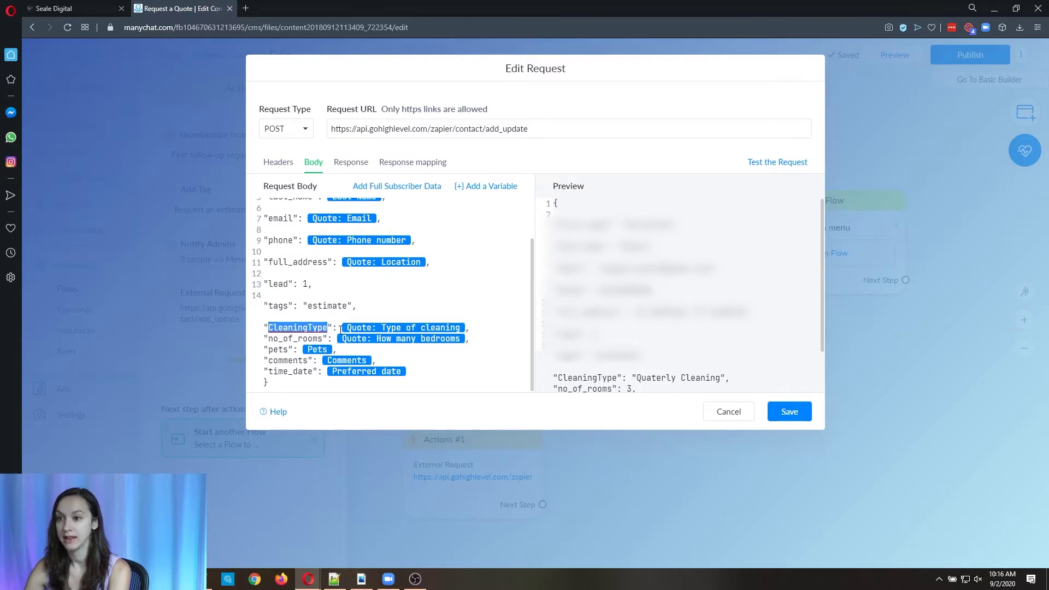
left_click_drag(340, 330, 479, 345)
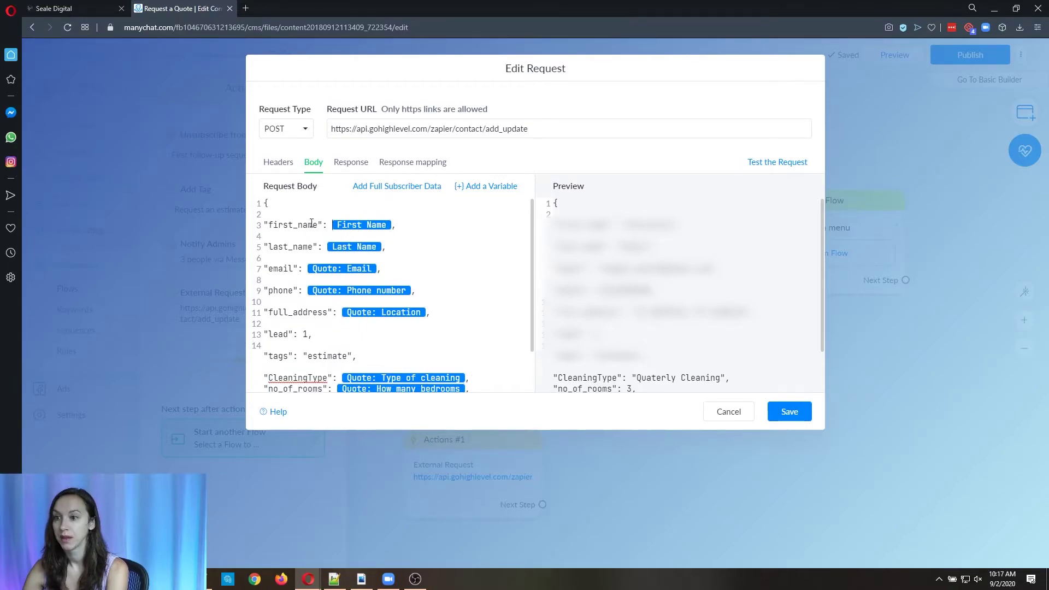
Step: Insert a new "first_name": line mapped to the First Name variable
key("Return")
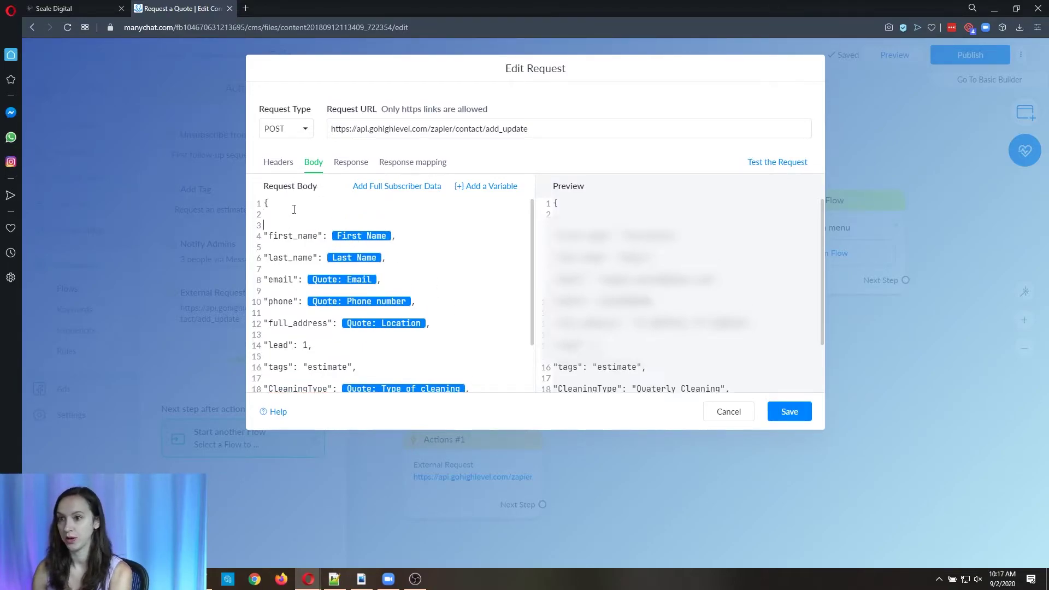
type("\"first_name\"{")
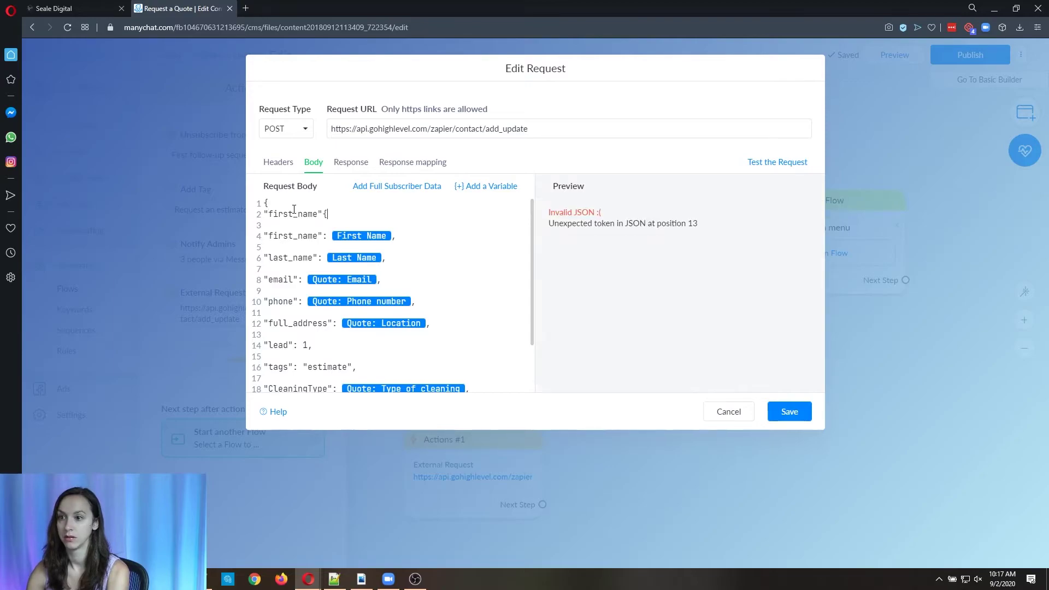
key("BackSpace")
type(":")
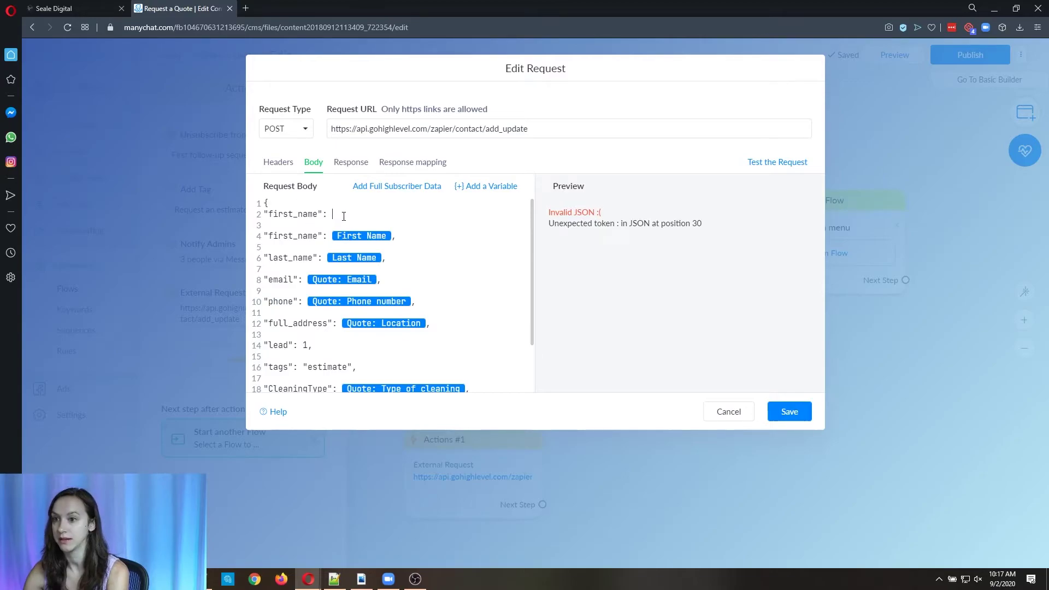
left_click(487, 186)
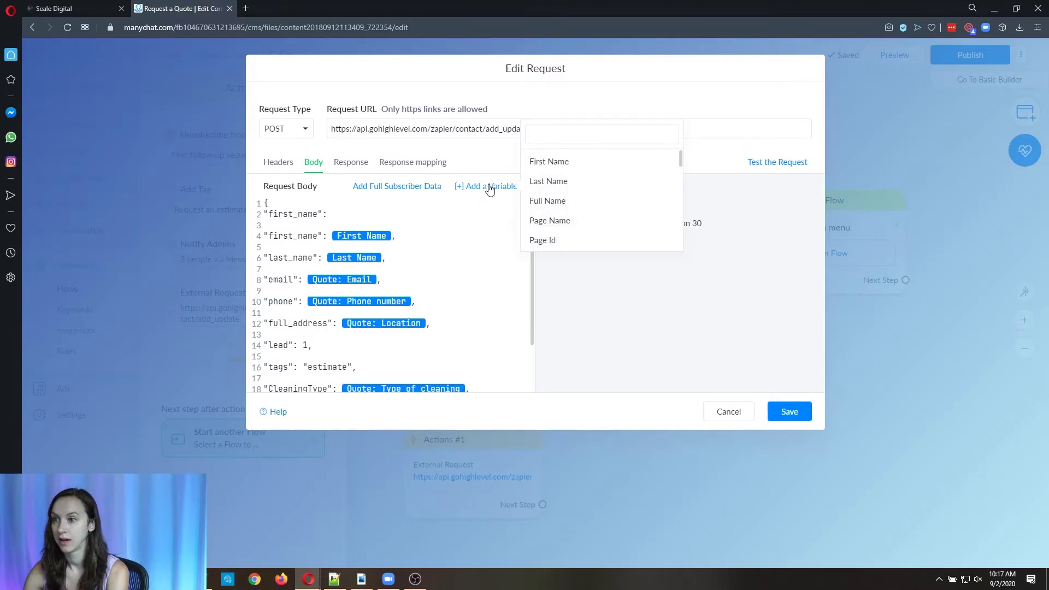
left_click(546, 161)
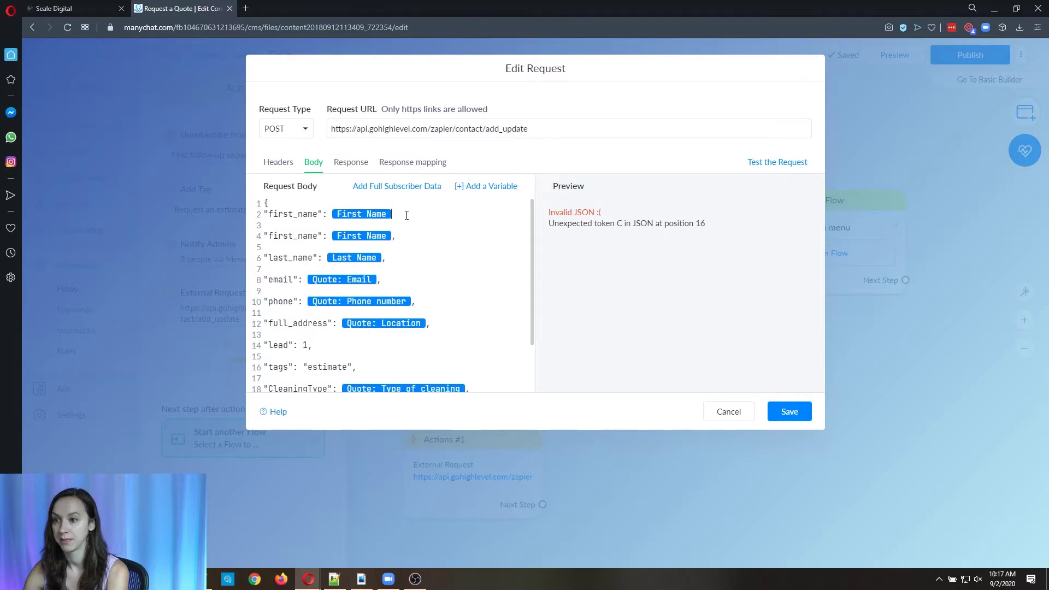
Step: Delete the duplicate first_name line and its blank line so the JSON parses
key("shift+Home")
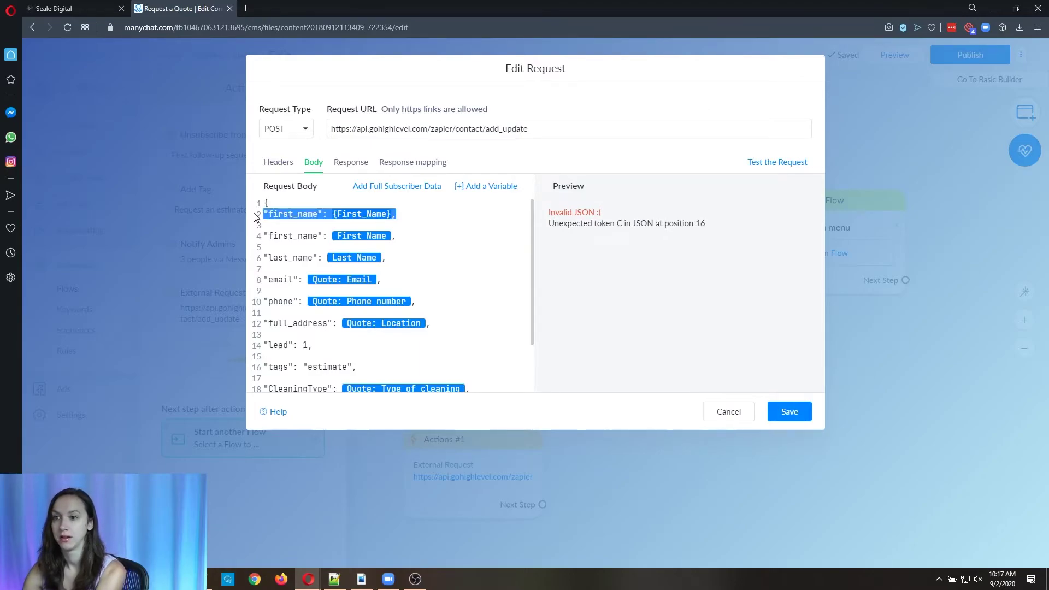
key("BackSpace")
key("Delete")
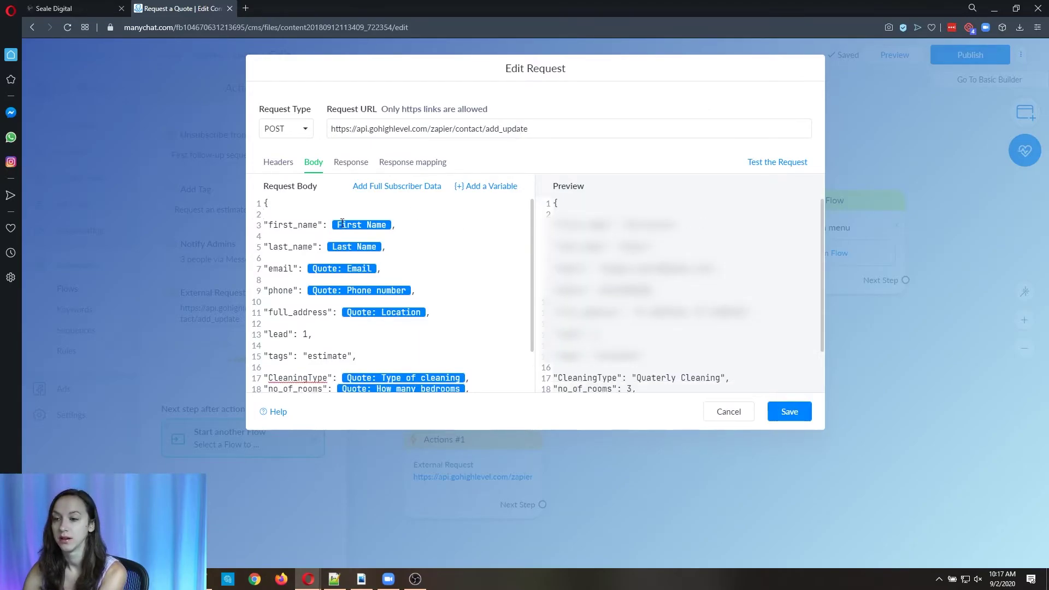
left_click(488, 186)
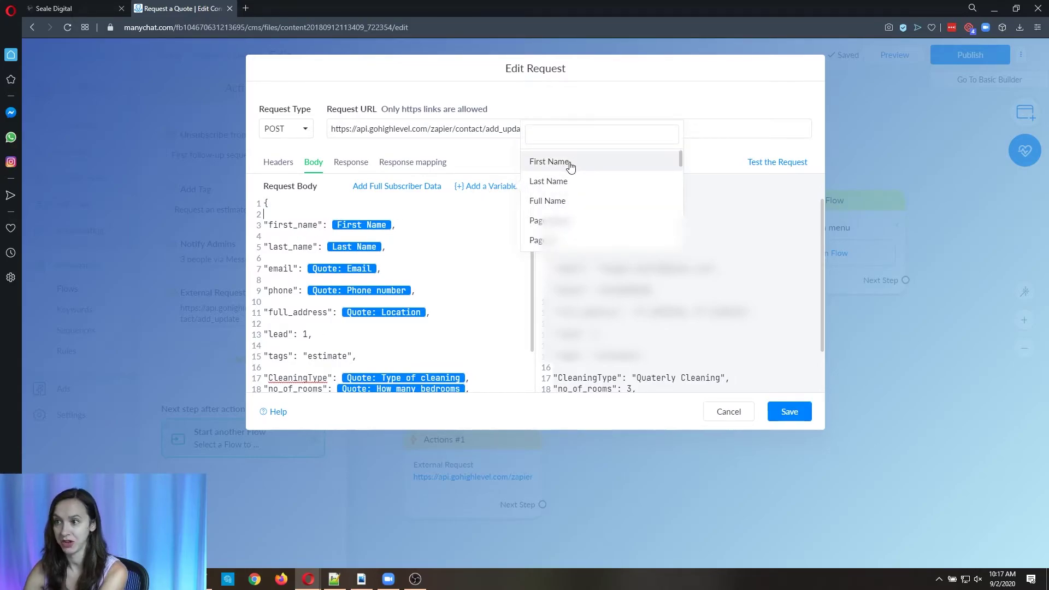
left_click(412, 232)
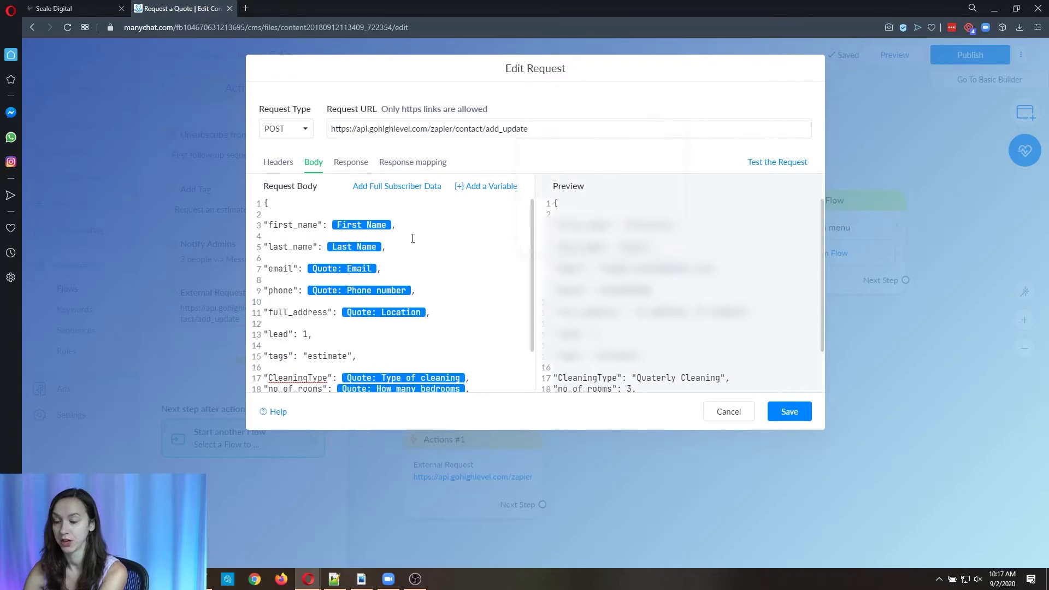
scroll(413, 238, "down", 2)
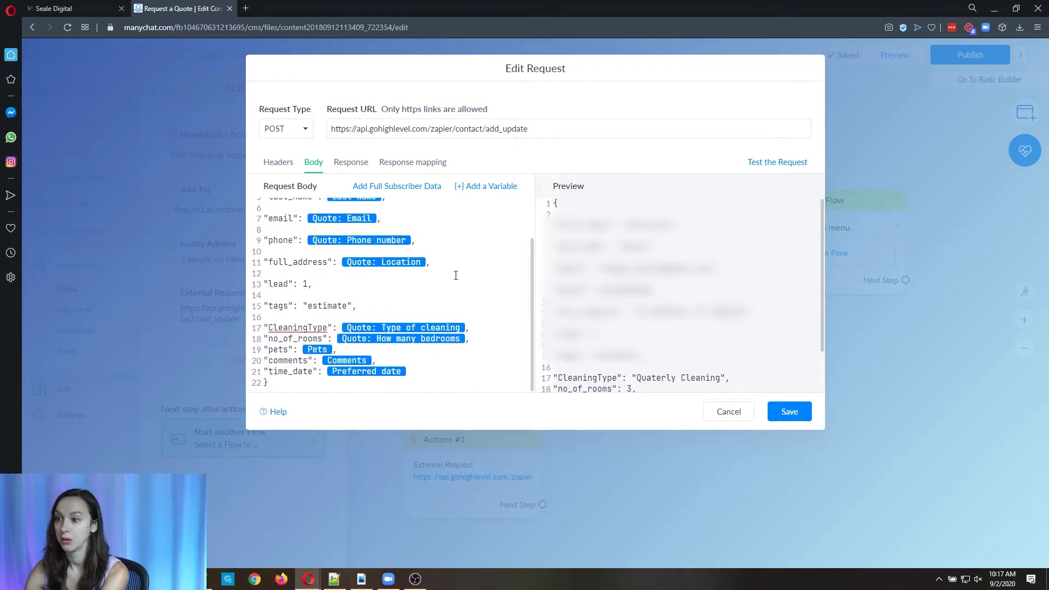
Step: Save the request and delete the Actions #1 step
left_click(789, 412)
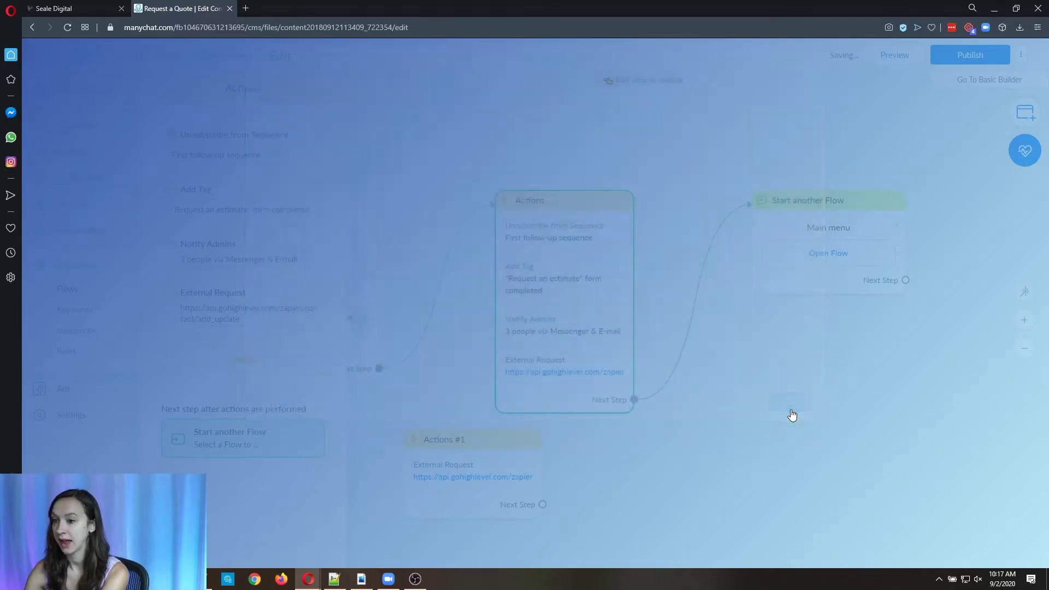
left_click(514, 453)
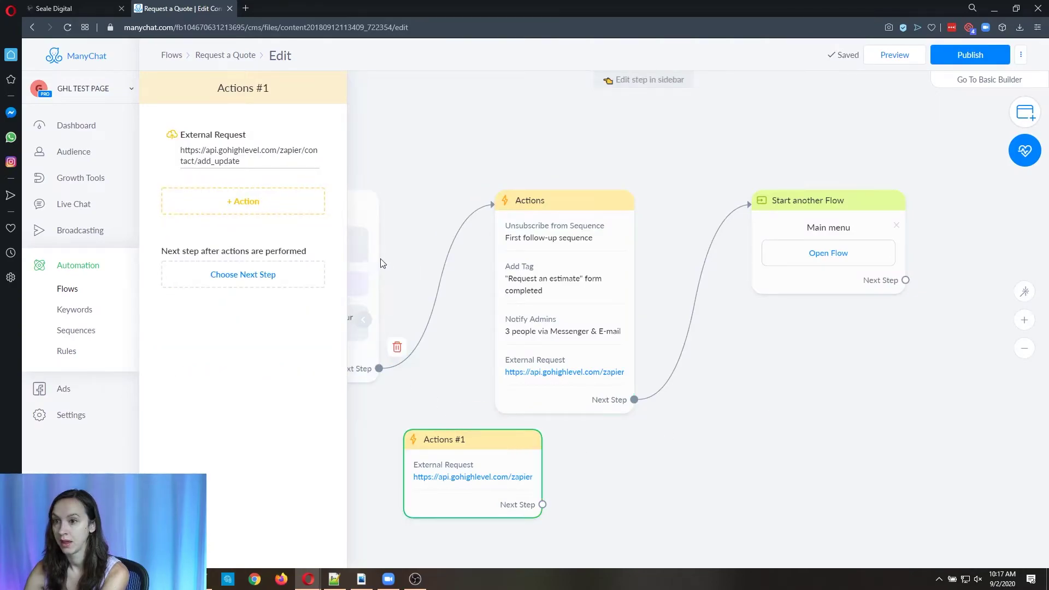
left_click(482, 412)
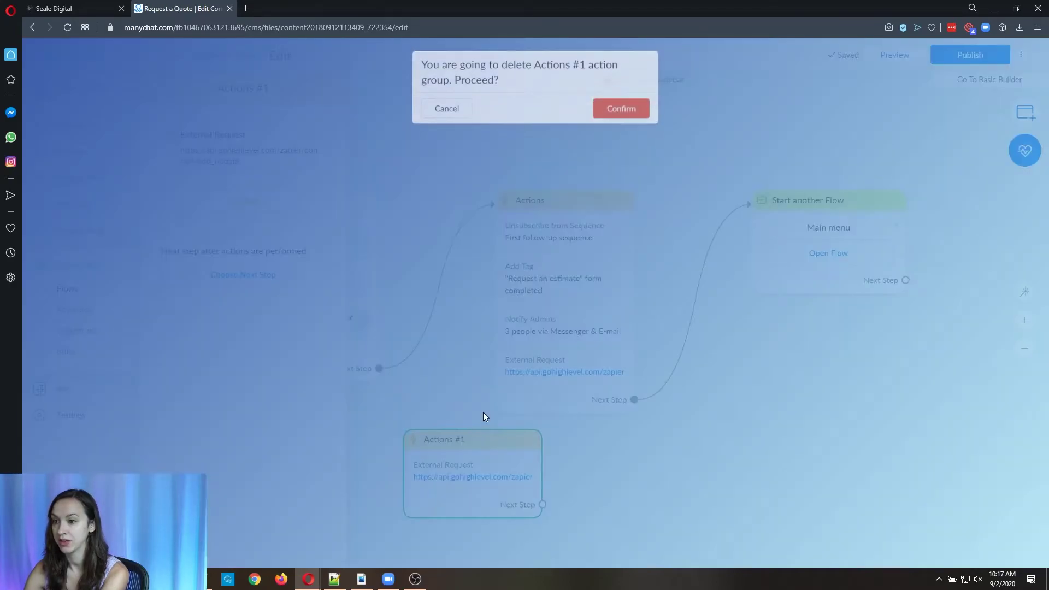
left_click(603, 111)
Step: Connect Send Message 5's Next Step to the main Actions step
left_click_drag(468, 410, 637, 421)
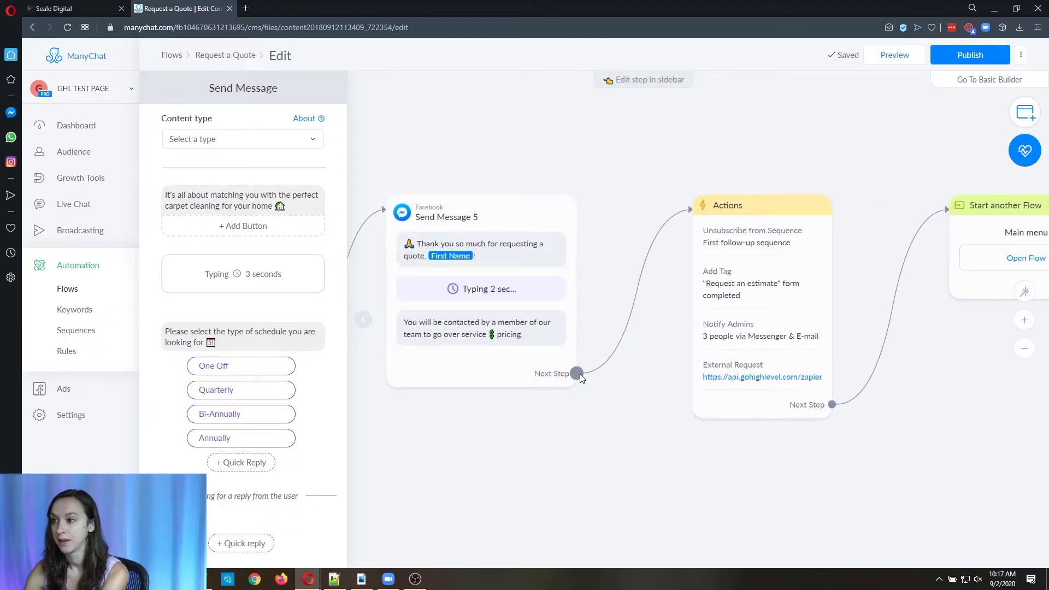
left_click_drag(578, 377, 705, 219)
left_click(597, 370)
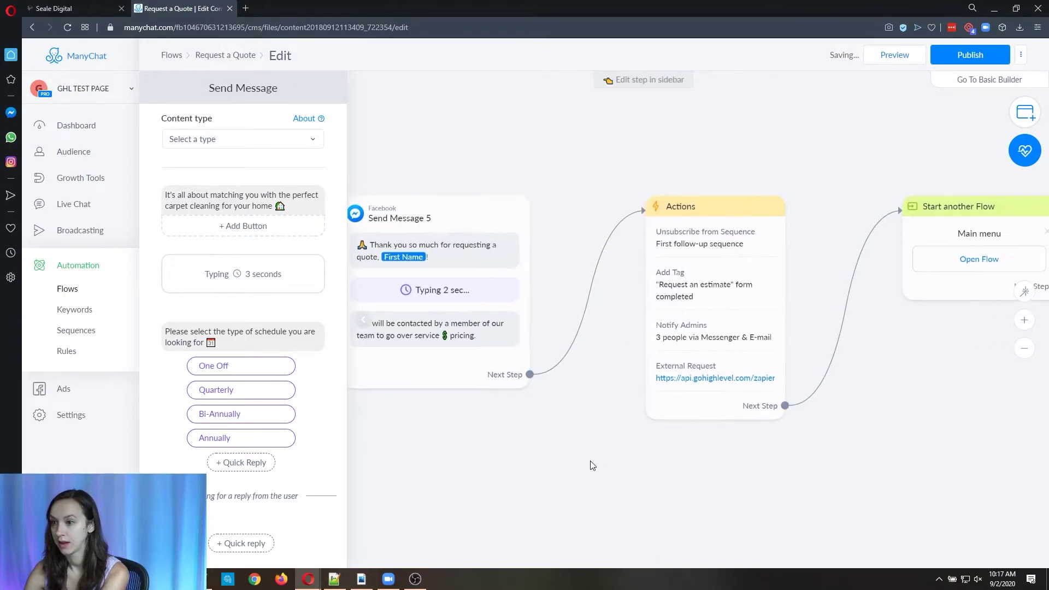
Step: Test the External Request and confirm a 200 OK response with msg Success
left_click(416, 241)
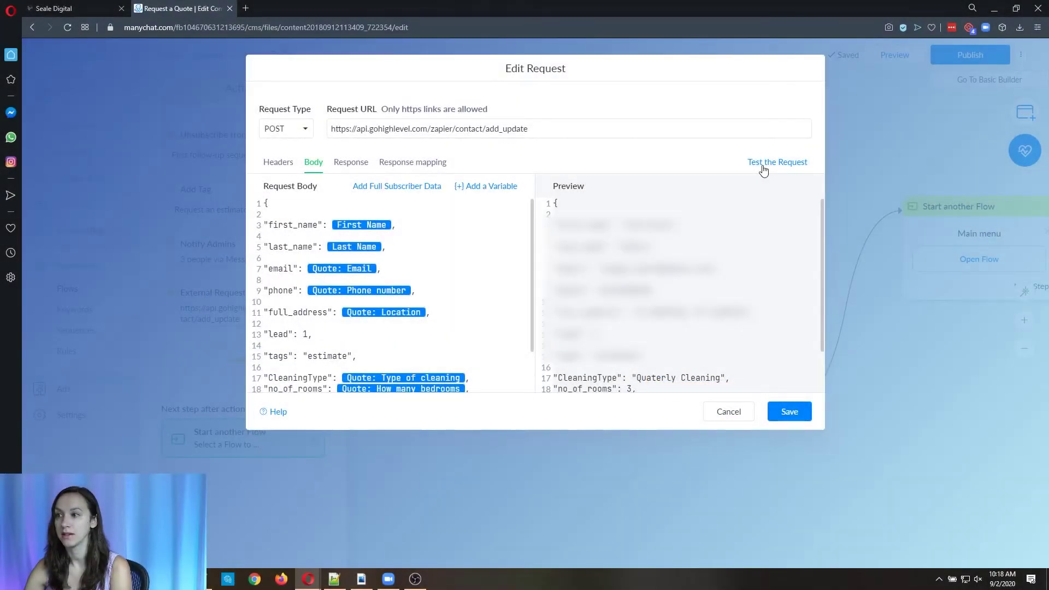
left_click(763, 167)
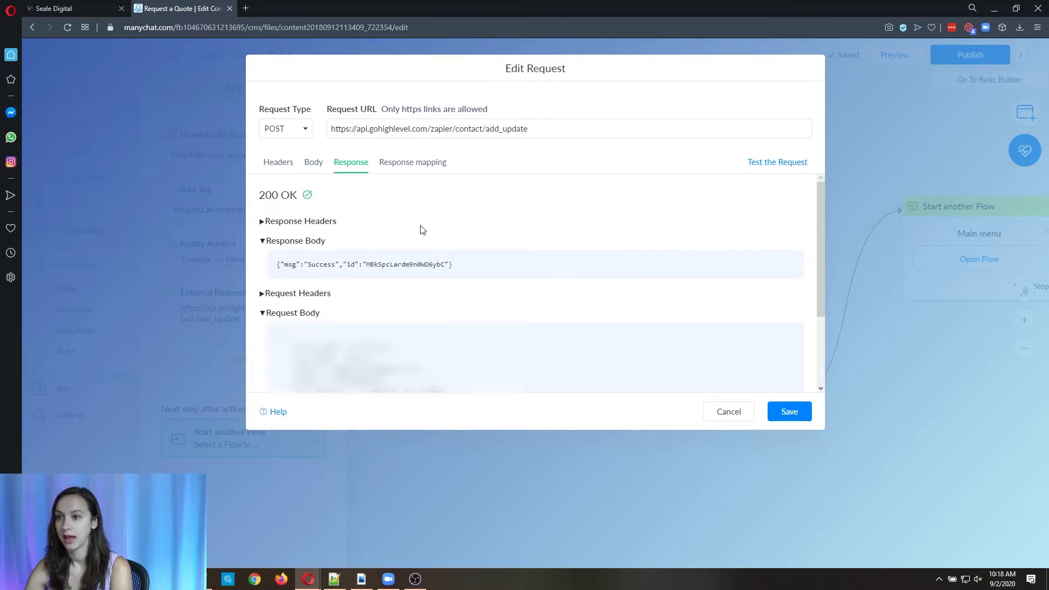
left_click_drag(316, 196, 260, 196)
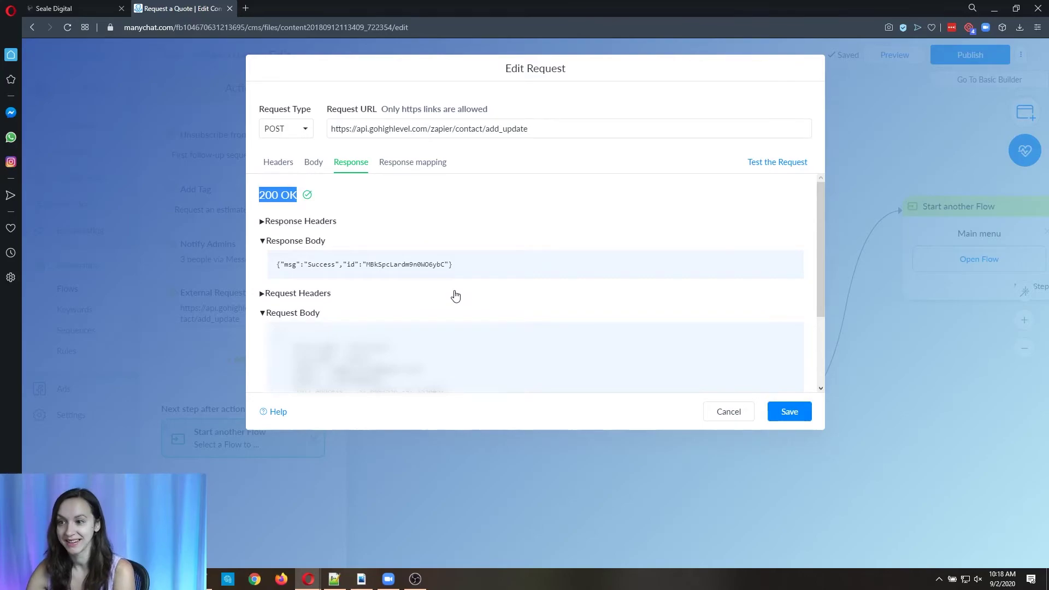
scroll(456, 297, "down", 2)
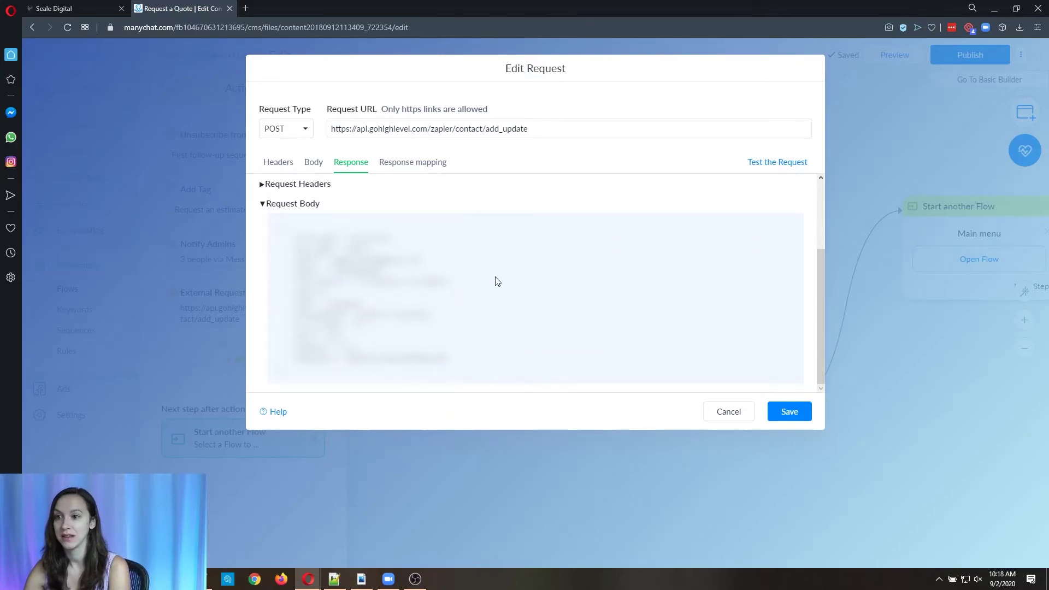
scroll(380, 306, "up", 2)
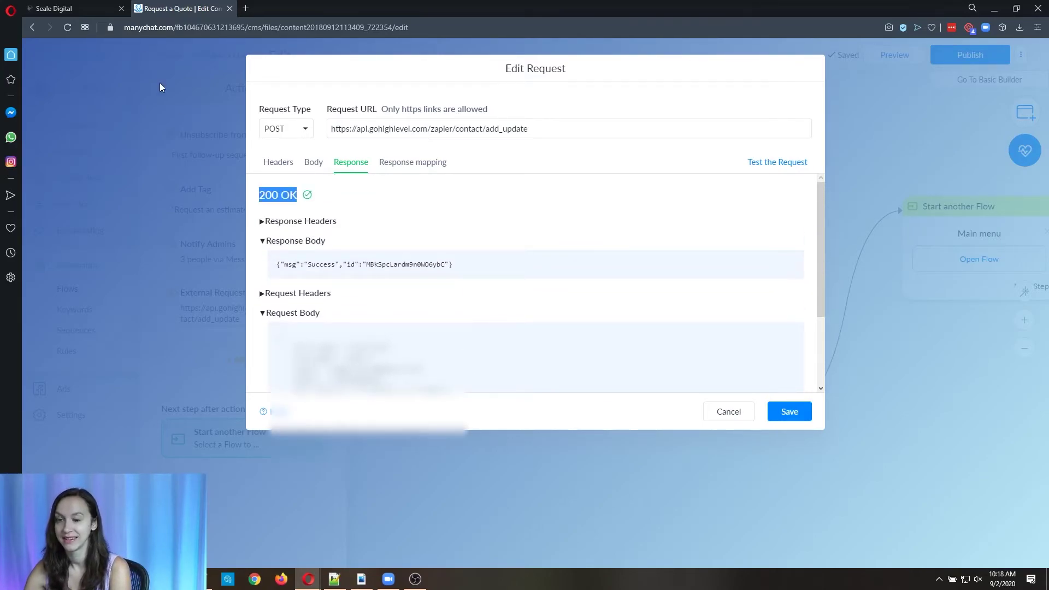
Step: Open the newly created contact from HighLevel's Contacts list
left_click(75, 8)
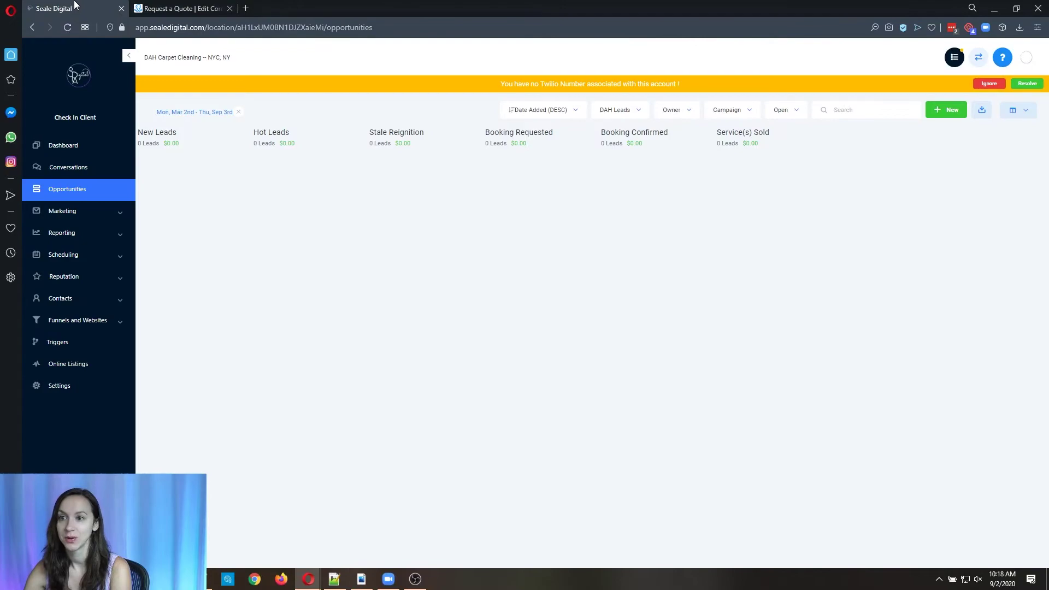
left_click(77, 302)
left_click(82, 322)
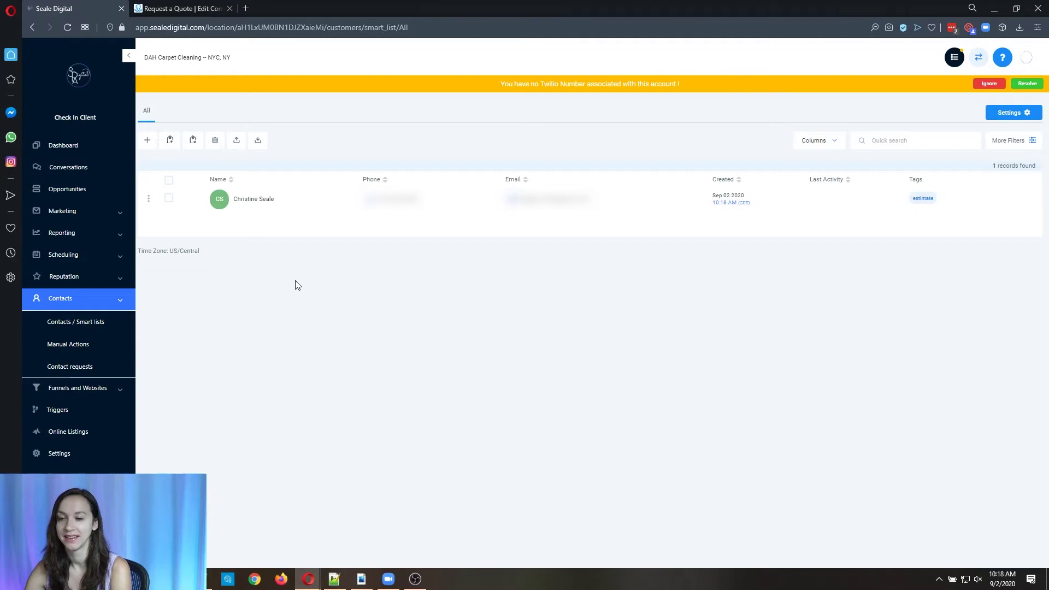
left_click(255, 200)
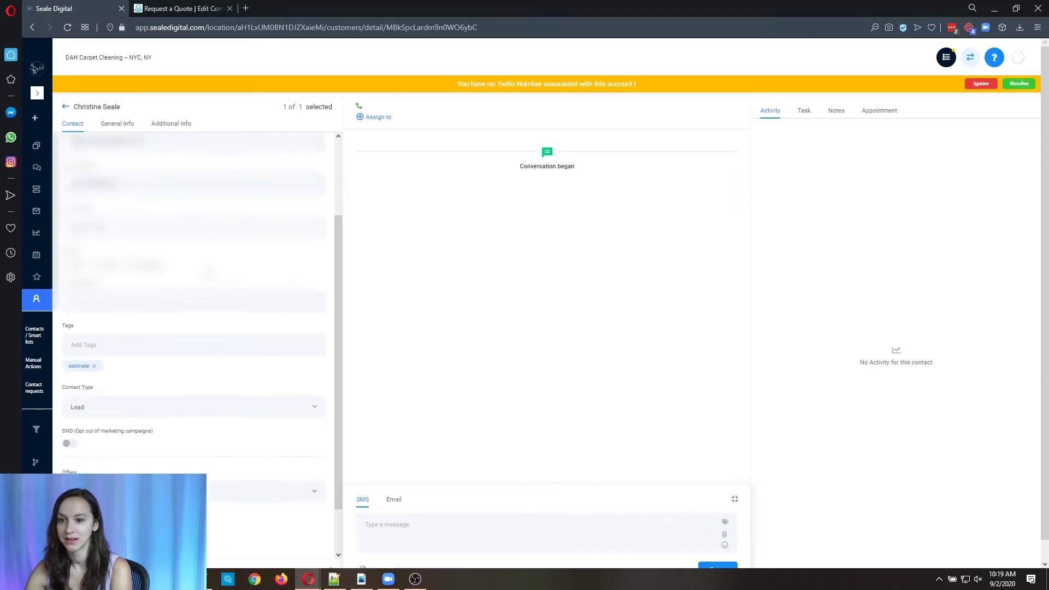
scroll(110, 316, "down", 3)
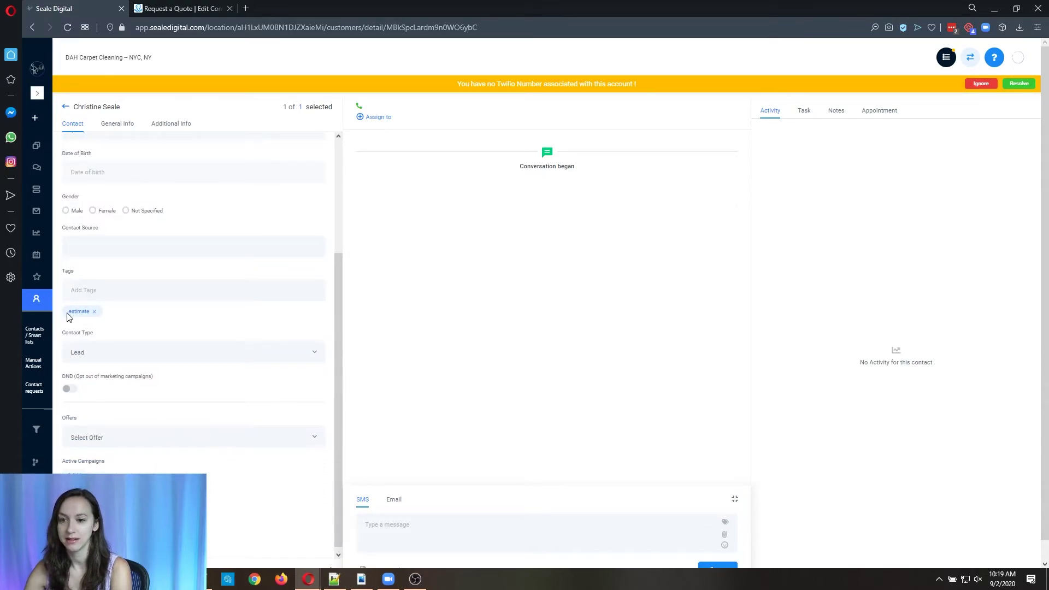
Step: Check the contact's Additional Info (pets Yes, 3 rooms), then view its Contact details and tags
left_click(164, 123)
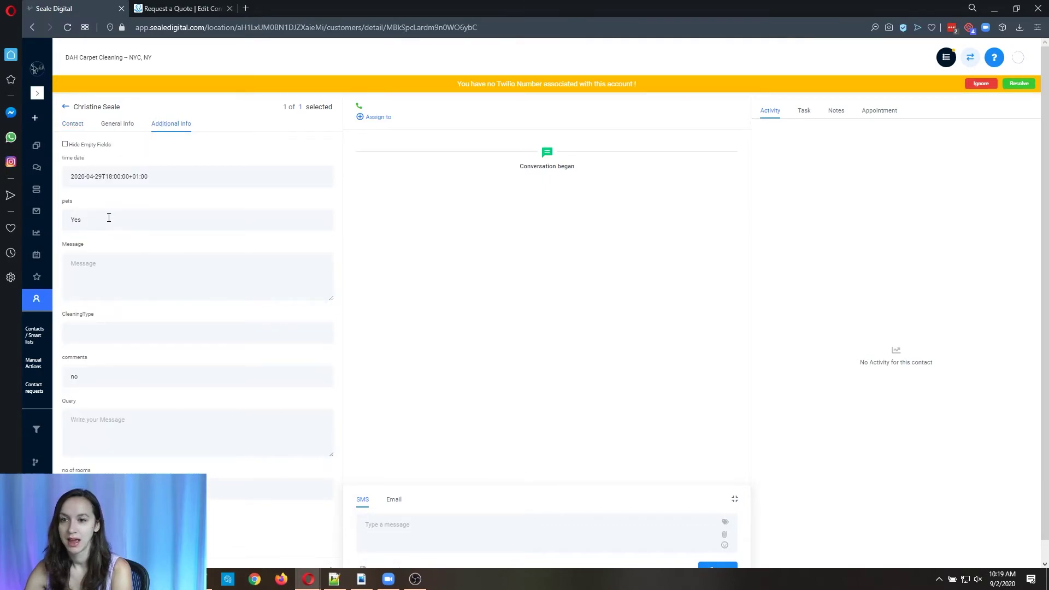
left_click_drag(108, 219, 59, 220)
left_click_drag(97, 376, 69, 376)
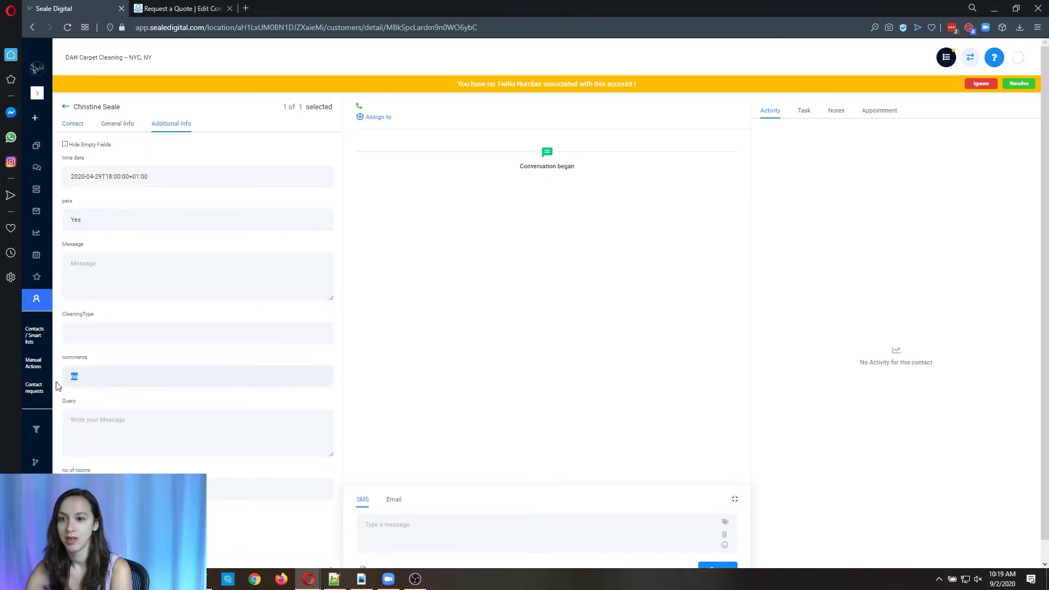
scroll(122, 431, "down", 1)
double_click(87, 468)
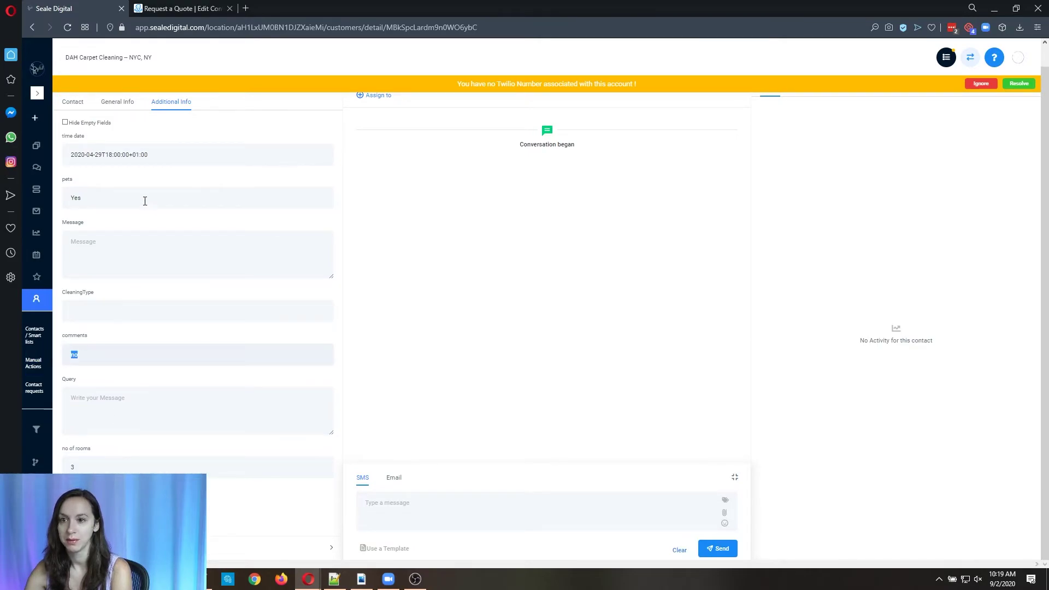
left_click_drag(143, 201, 72, 200)
scroll(184, 230, "up", 1)
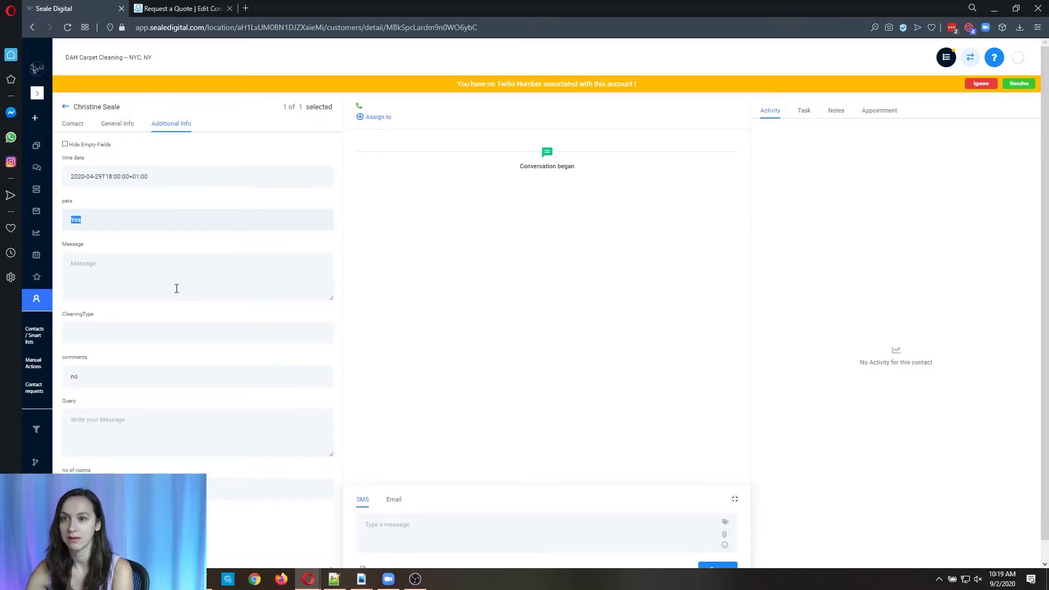
left_click(118, 125)
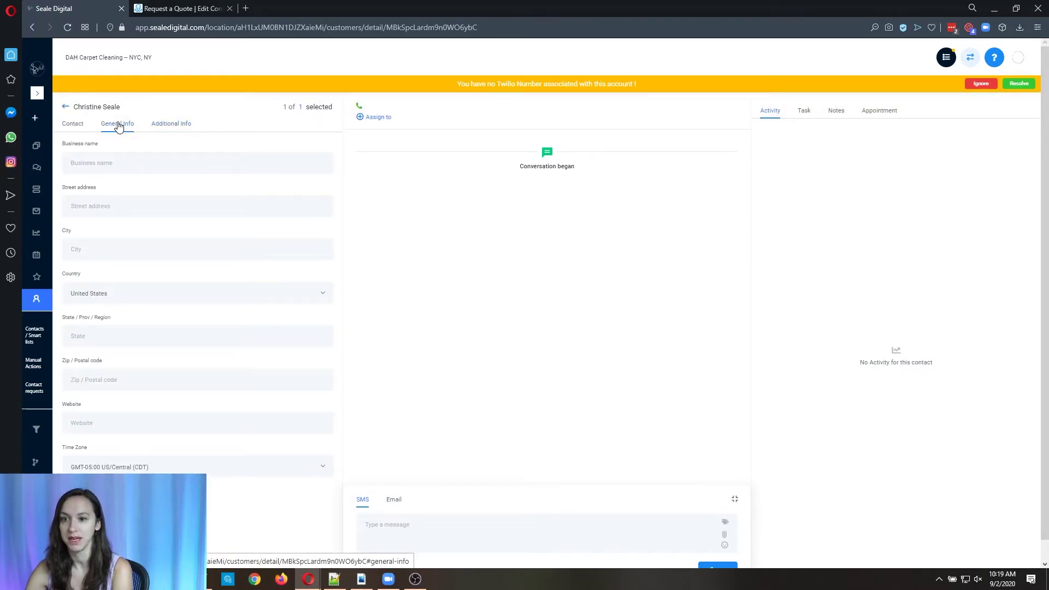
left_click(67, 126)
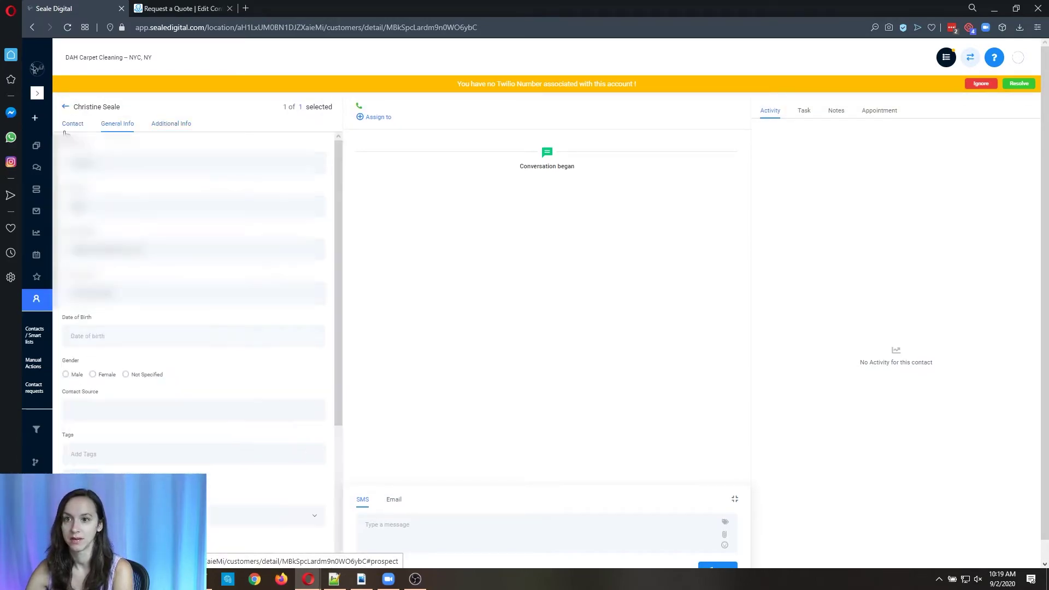
Step: Save the HighLevel external request and publish the Request a Quote flow
left_click(206, 6)
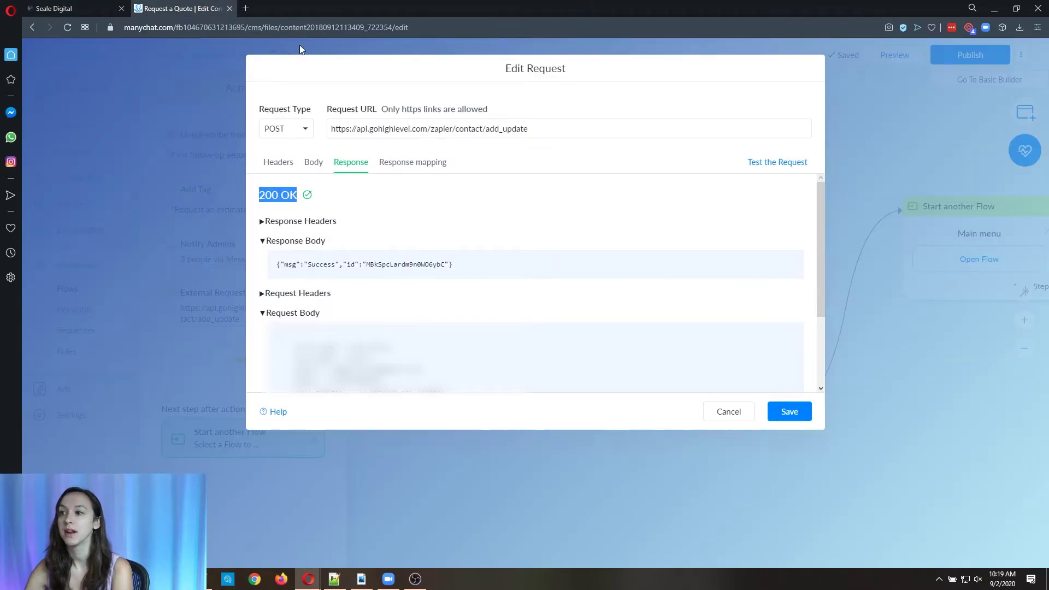
left_click(775, 412)
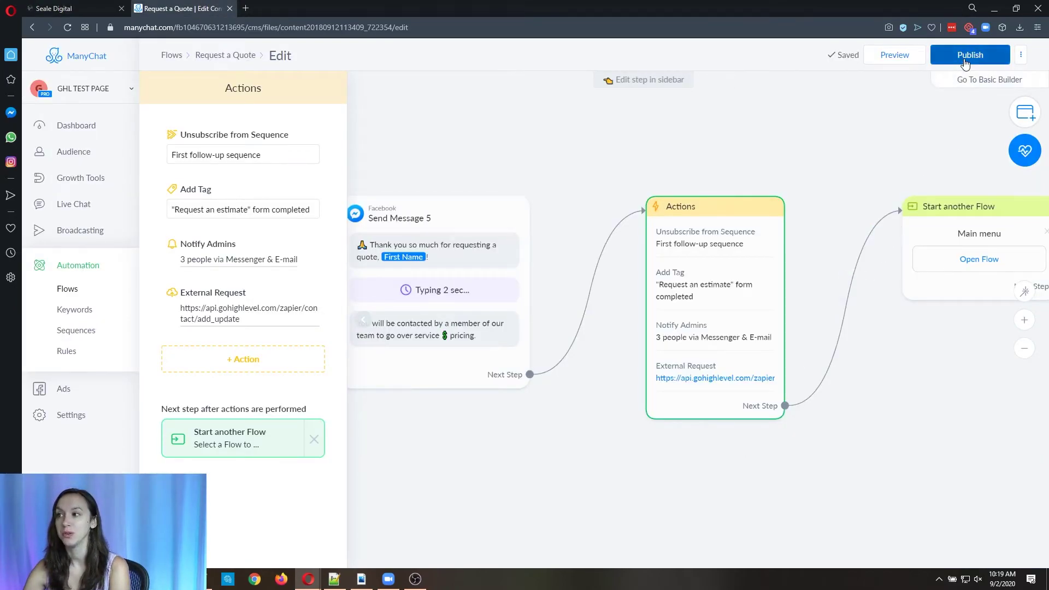
left_click(970, 55)
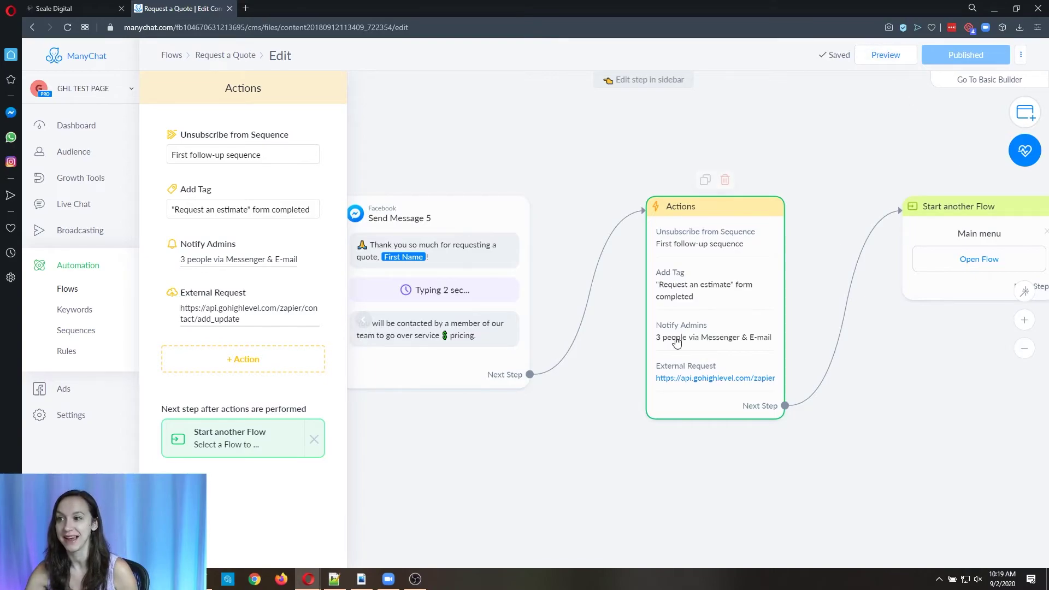
mouse_move(702, 306)
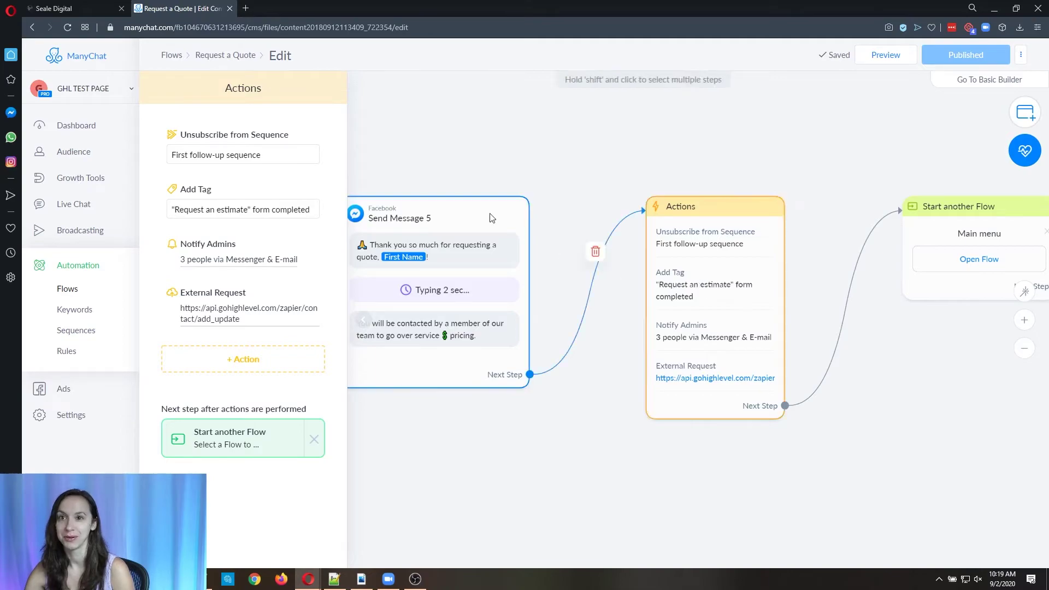
left_click(54, 9)
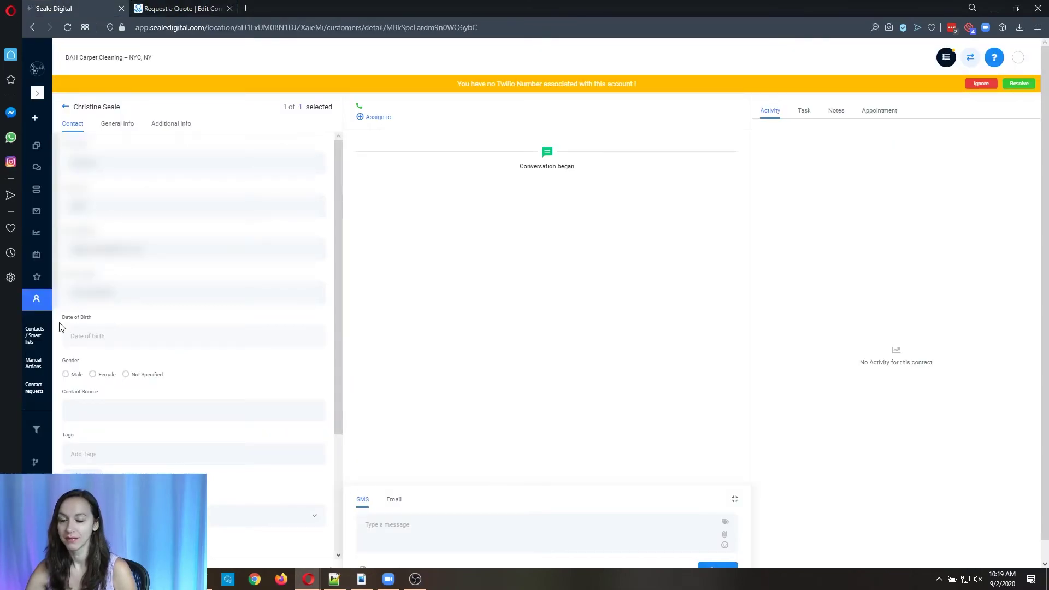
Step: Create a new HighLevel trigger named 'test'
left_click(35, 172)
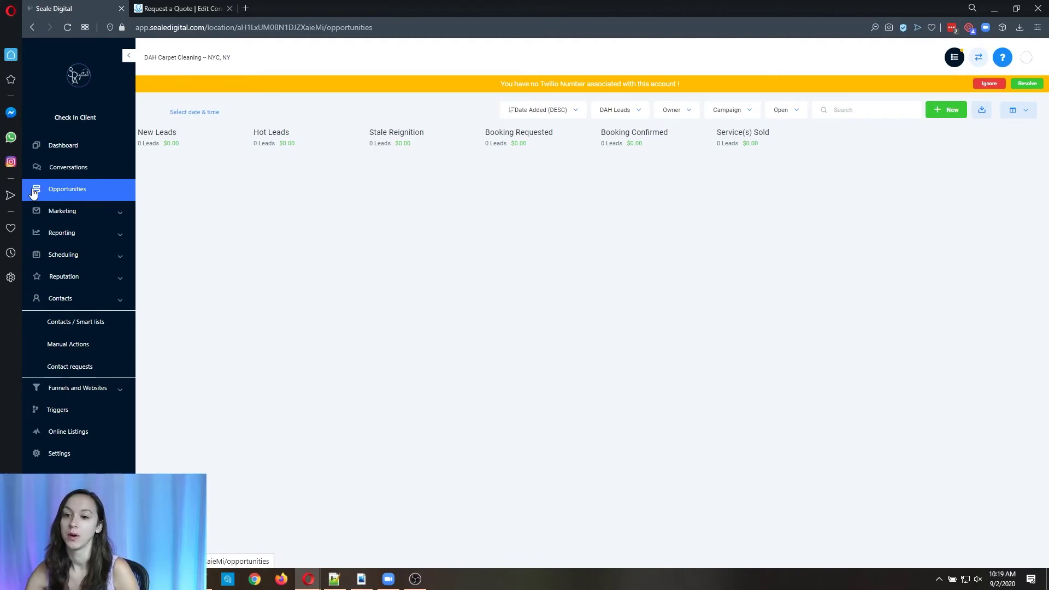
left_click(103, 411)
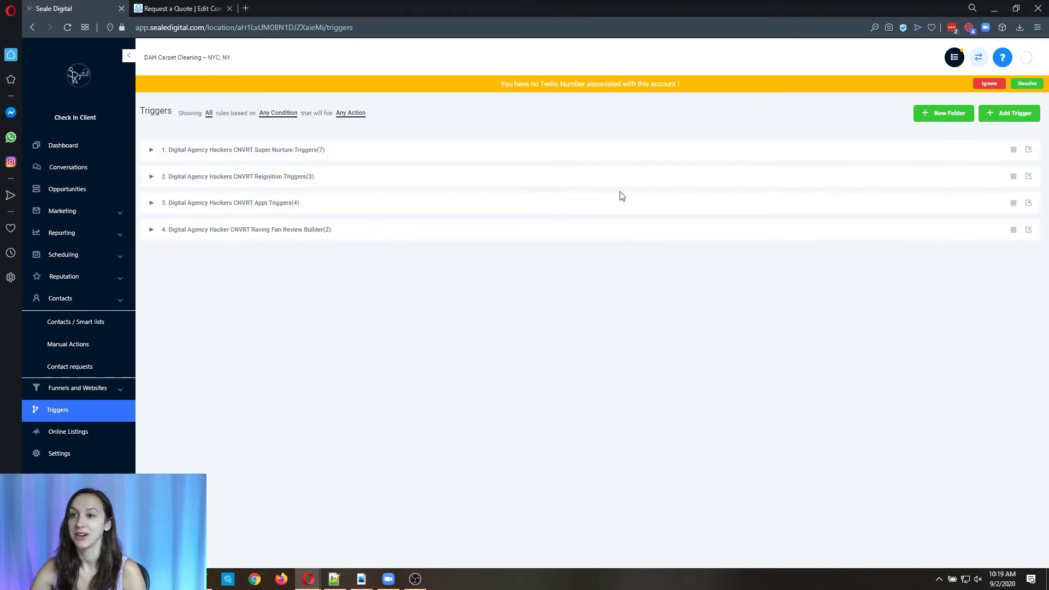
left_click(993, 119)
type("test")
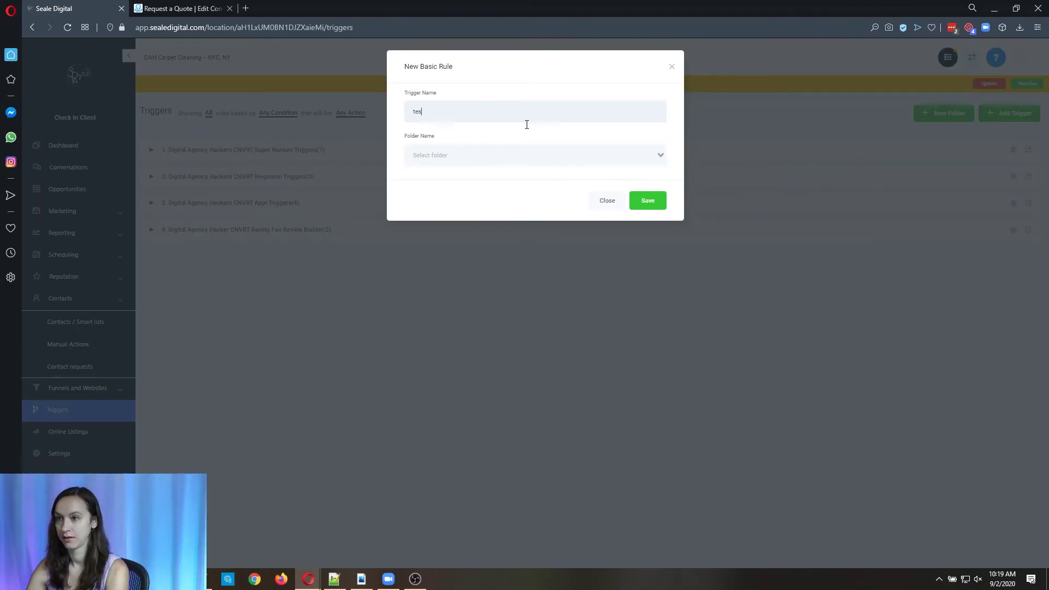
left_click(648, 202)
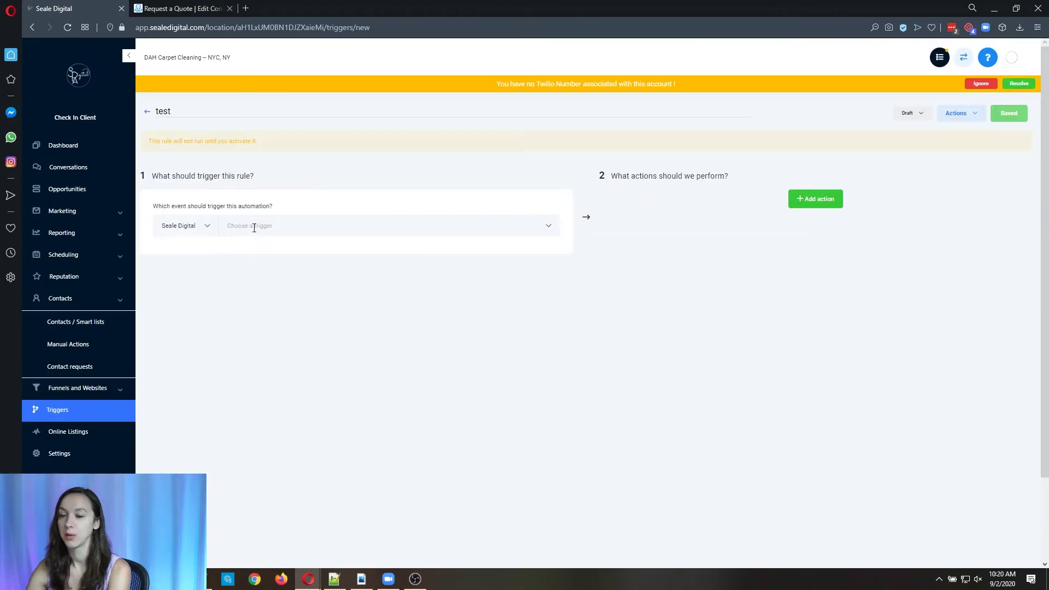
Step: Make the trigger fire on Contact Tag with a Tag Added = Estimate filter
left_click(254, 226)
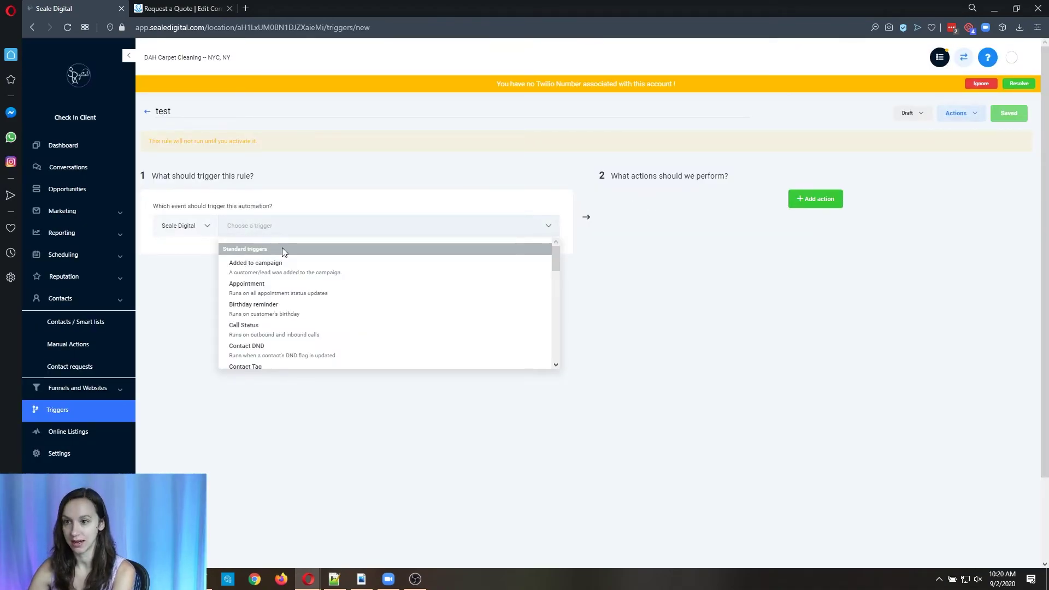
scroll(295, 269, "down", 3)
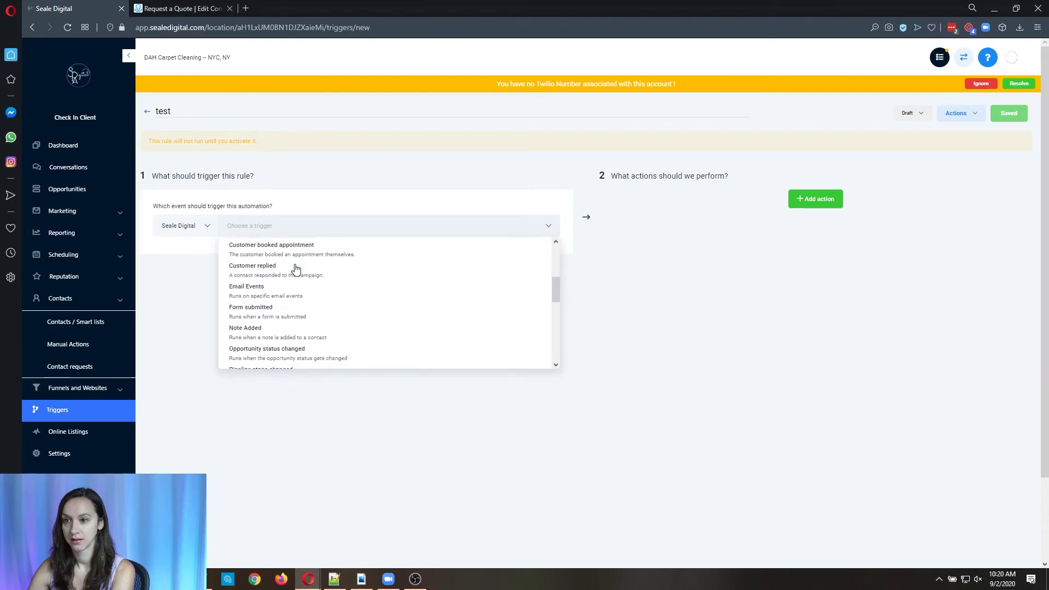
scroll(295, 269, "up", 2)
left_click(263, 309)
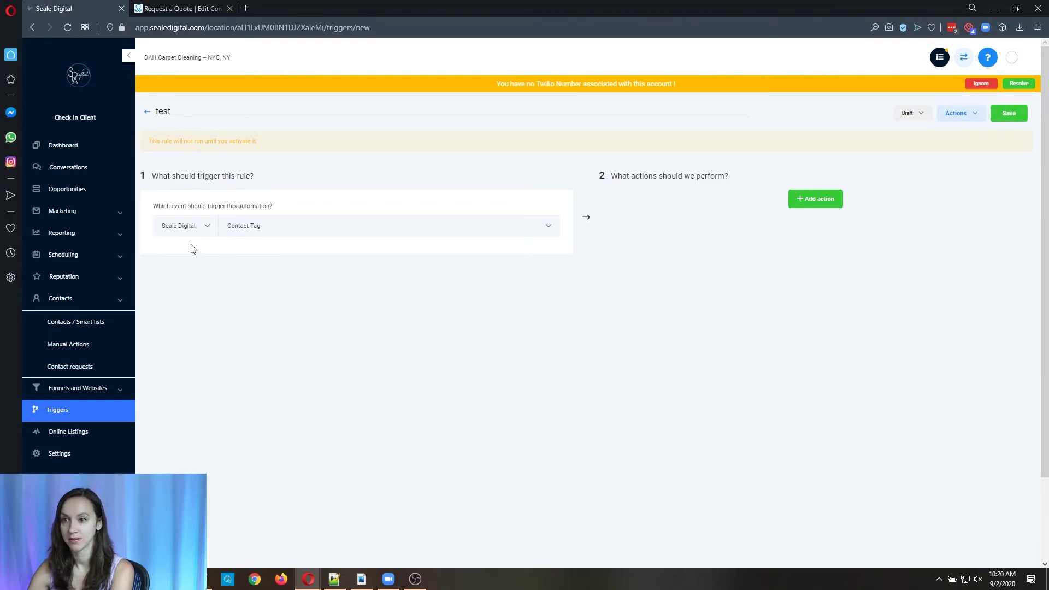
left_click(169, 250)
left_click(180, 271)
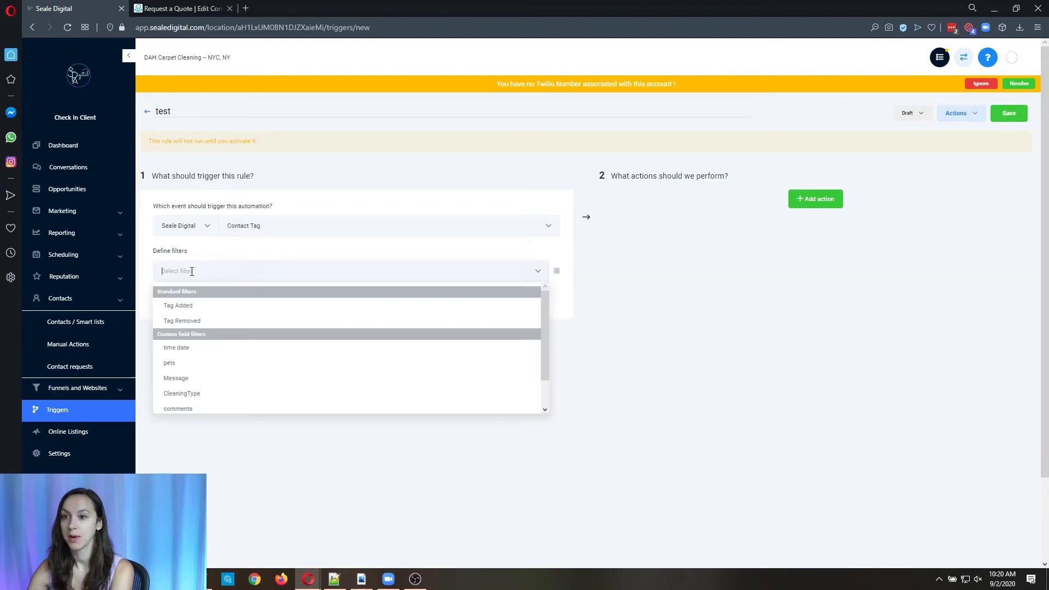
left_click(205, 306)
left_click(393, 270)
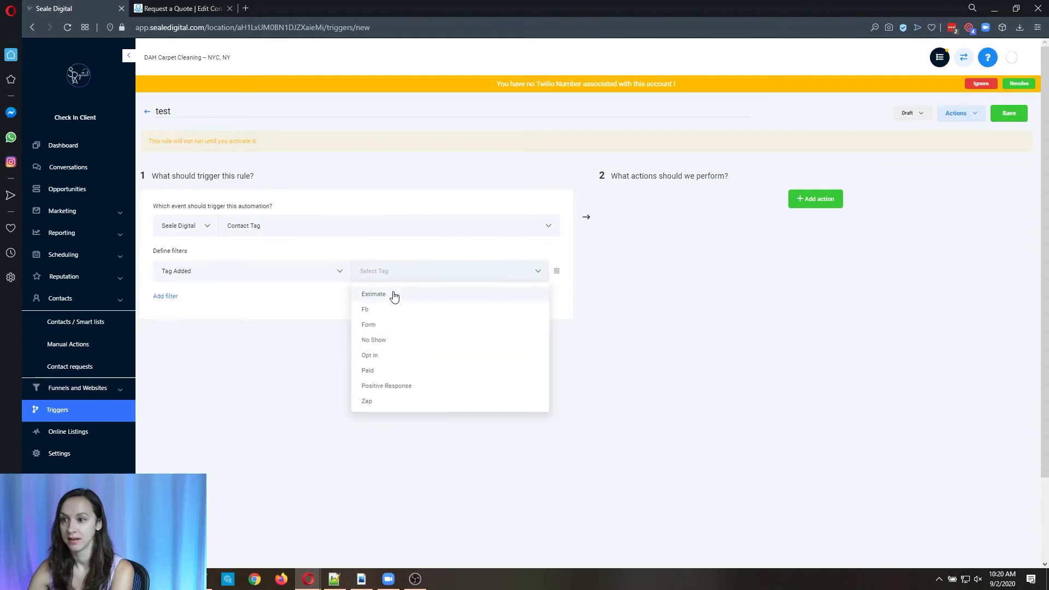
left_click(393, 295)
left_click_drag(387, 276, 335, 277)
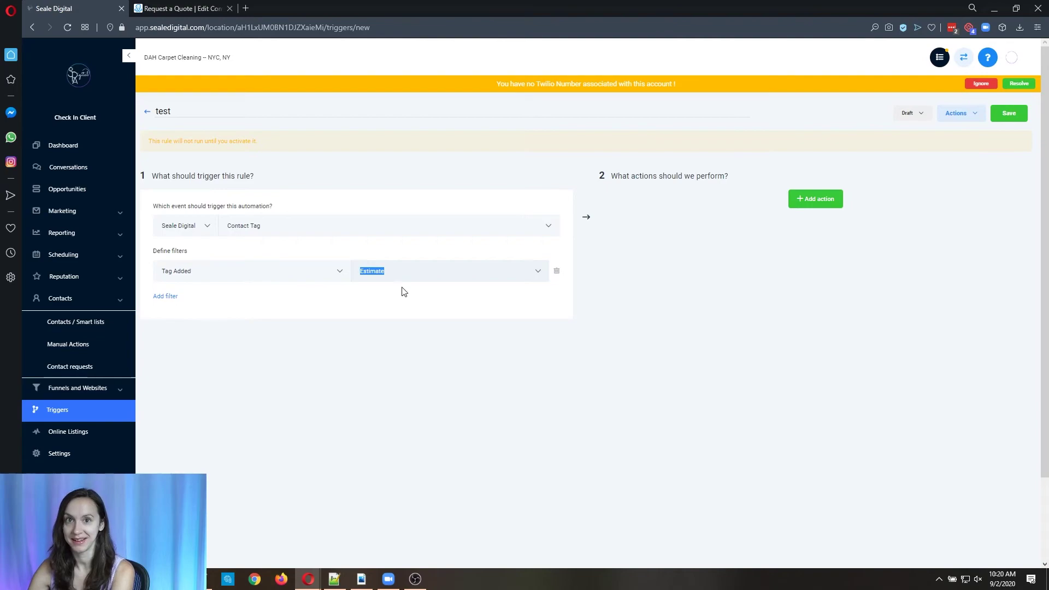
Step: Add an Add To Campaign action using the DAH Super Campaign
left_click(814, 199)
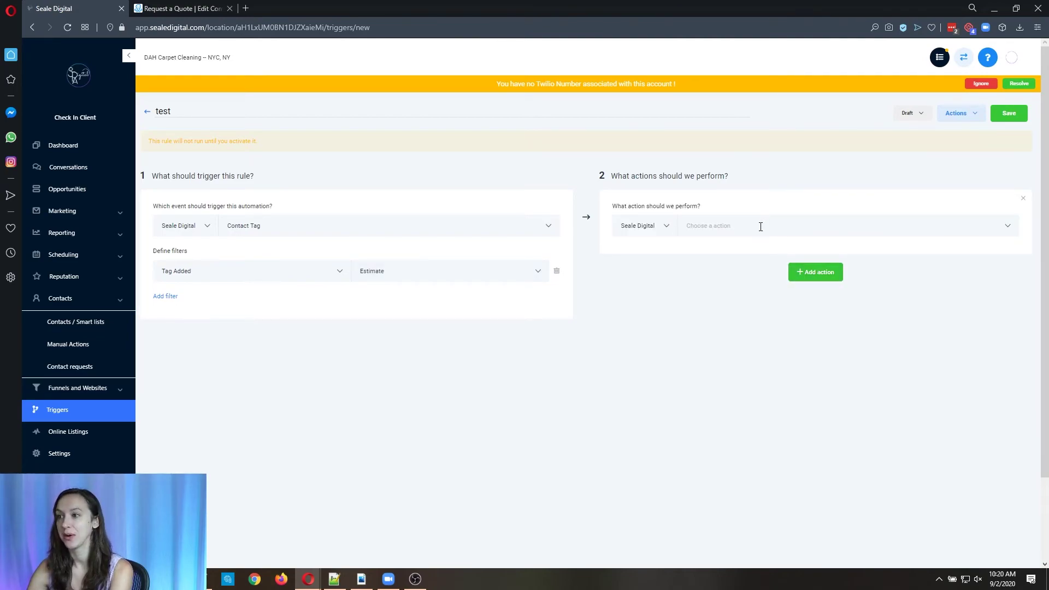
left_click(759, 225)
left_click(718, 301)
left_click(710, 255)
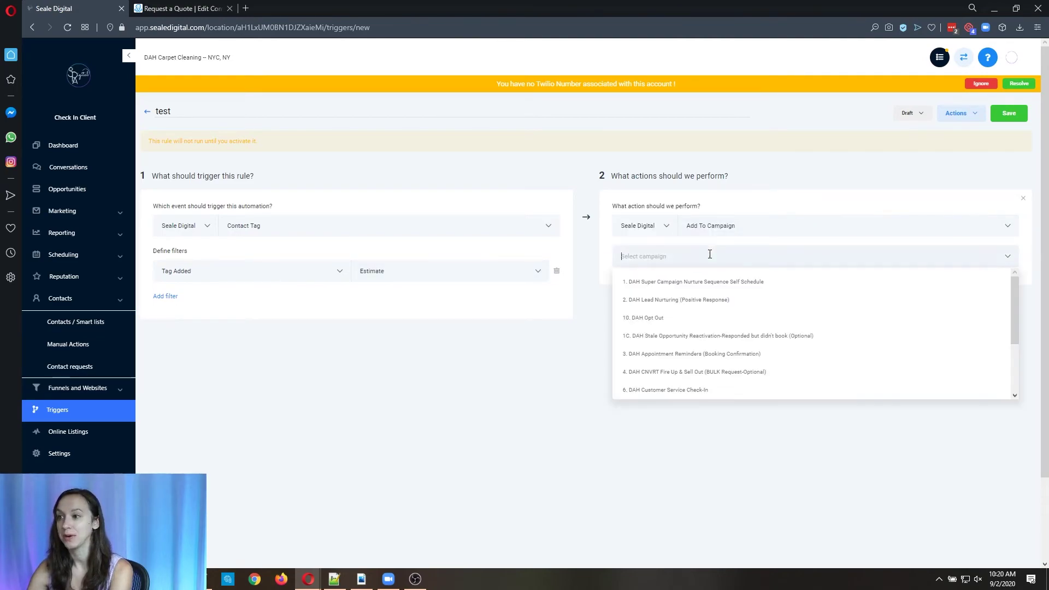
left_click(711, 281)
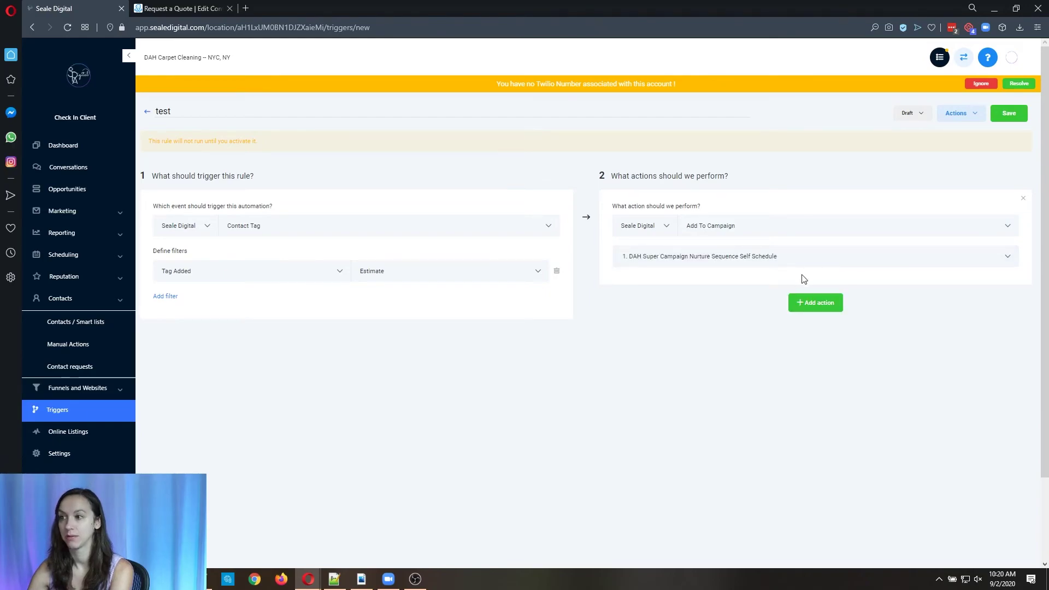
Step: Add an Add / Update Opportunity action in the DAH Leads pipeline, New Leads stage
left_click(793, 303)
left_click(705, 330)
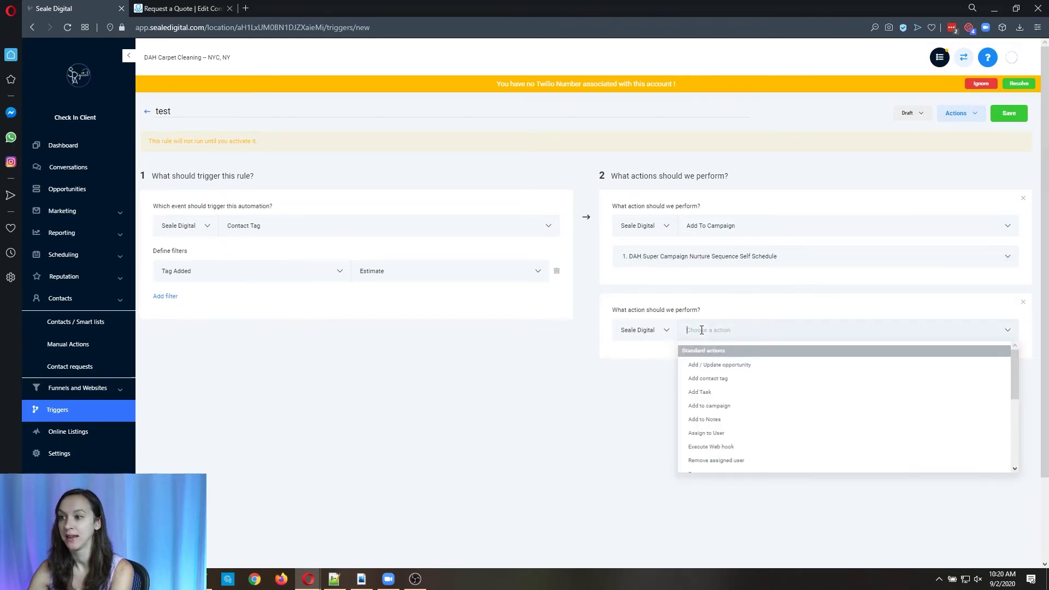
left_click(722, 365)
scroll(719, 358, "down", 2)
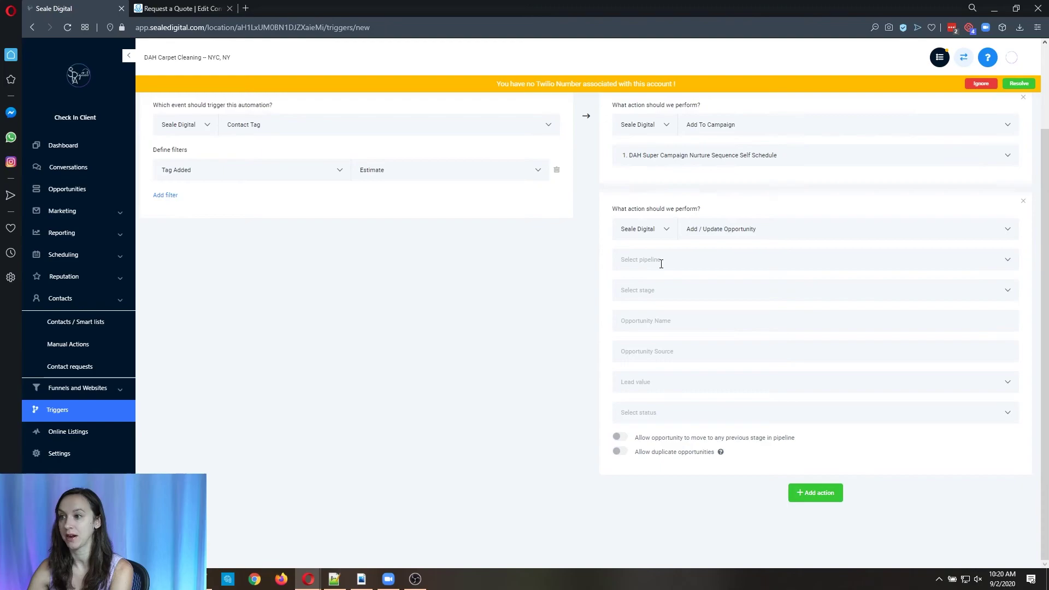
left_click(662, 261)
left_click(650, 286)
left_click(651, 291)
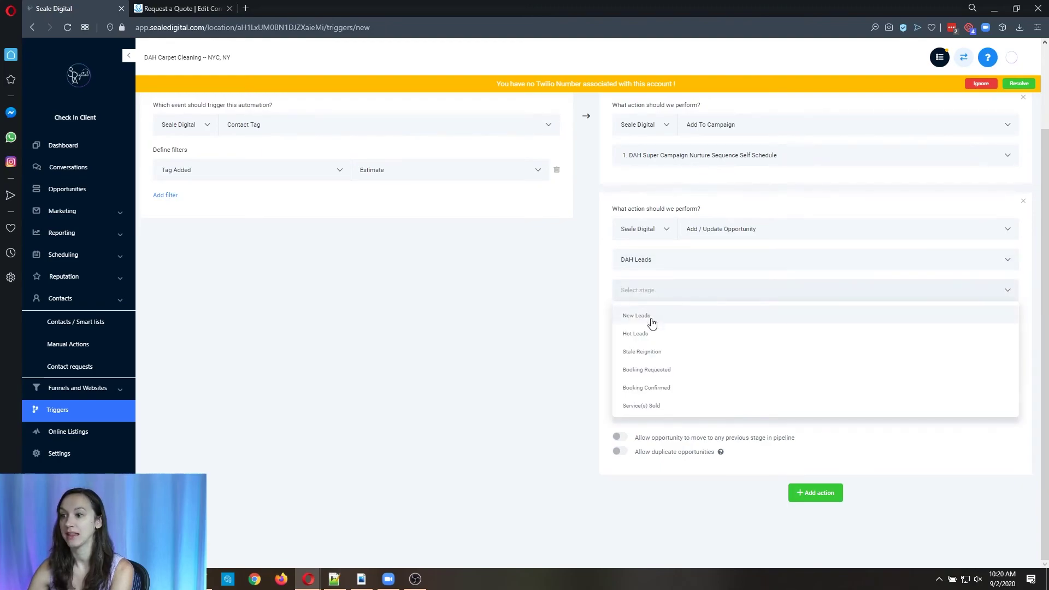
left_click(649, 317)
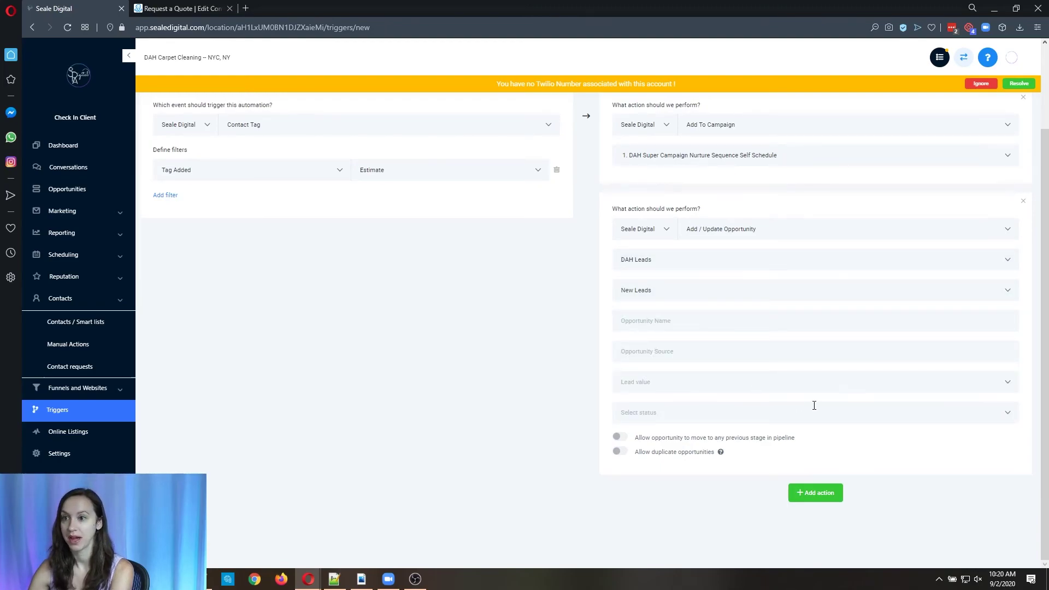
scroll(814, 405, "up", 2)
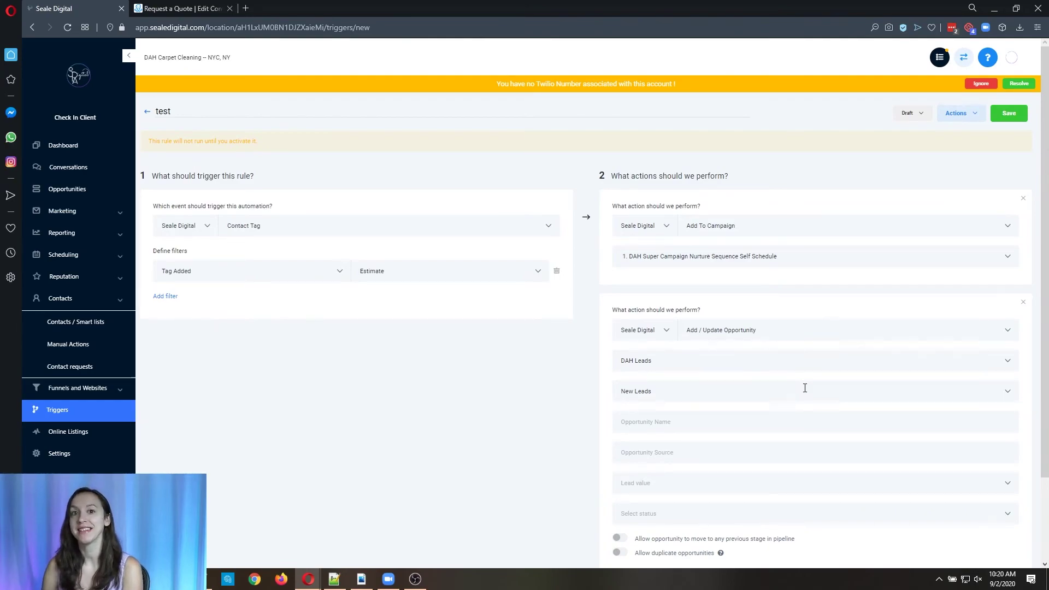